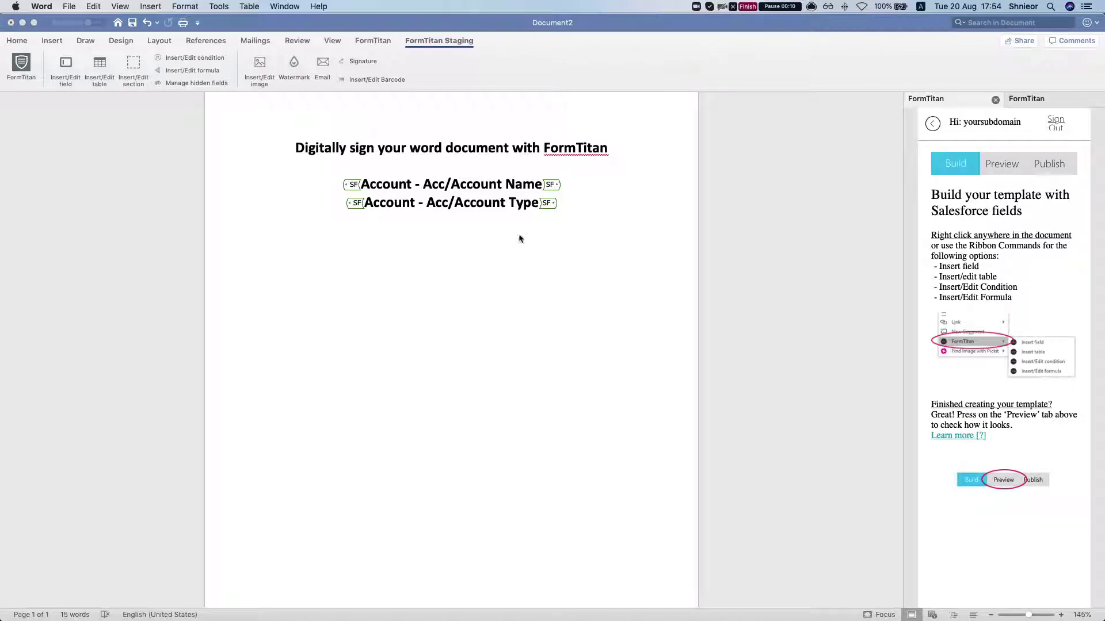
Below the account fields, start a Digital visible signature tied to the Account - Acc object
{"action": "left_click", "coordinate": [482, 242]}
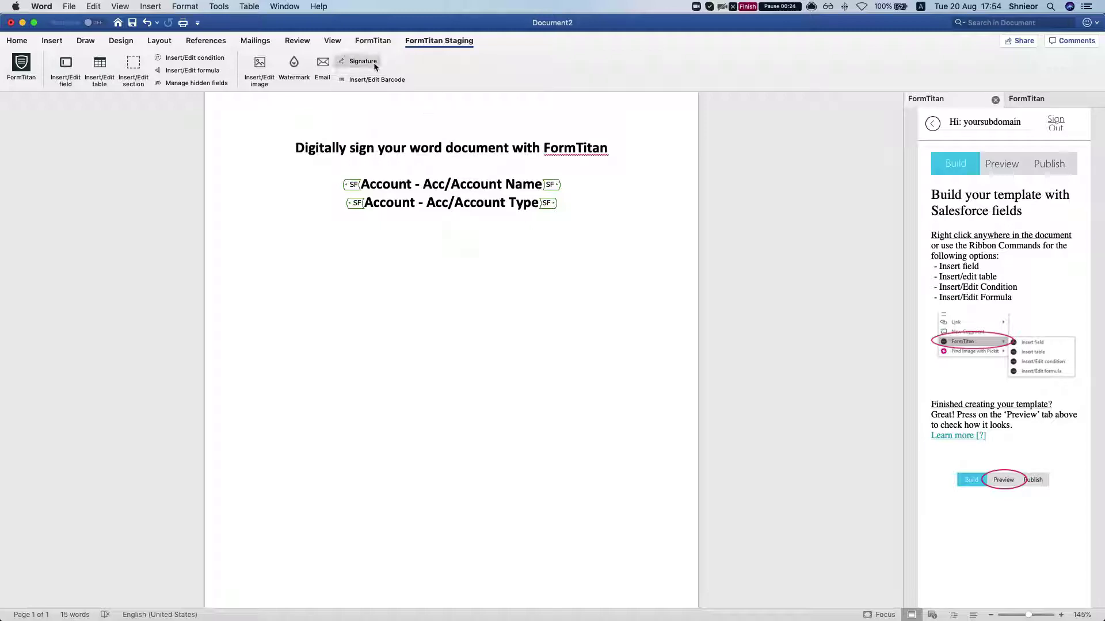
{"action": "left_click", "coordinate": [364, 65]}
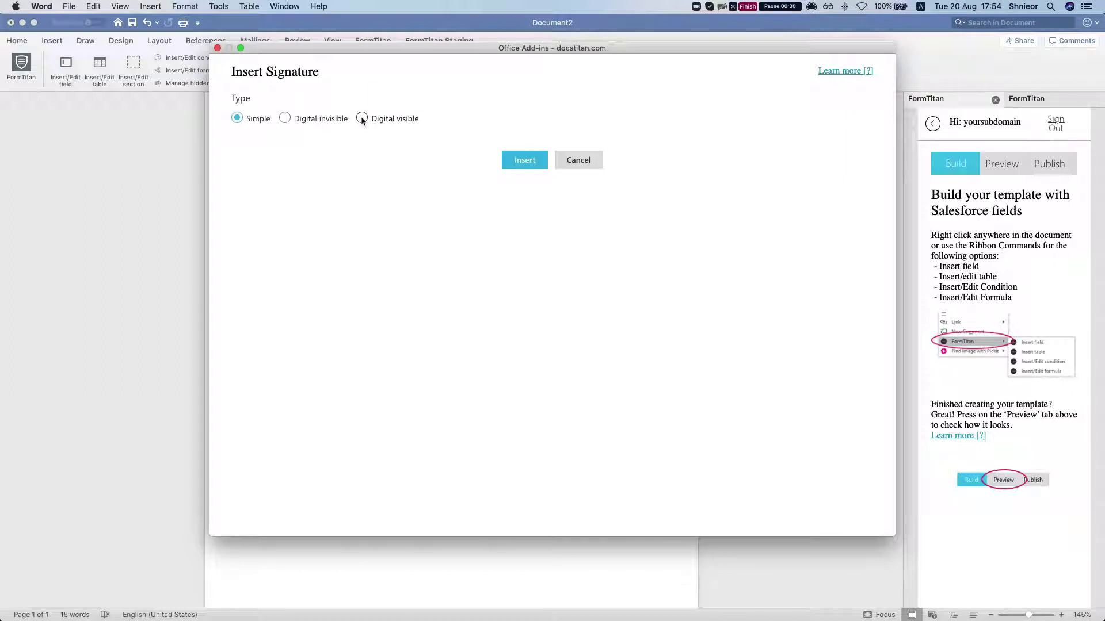
{"action": "left_click", "coordinate": [362, 119]}
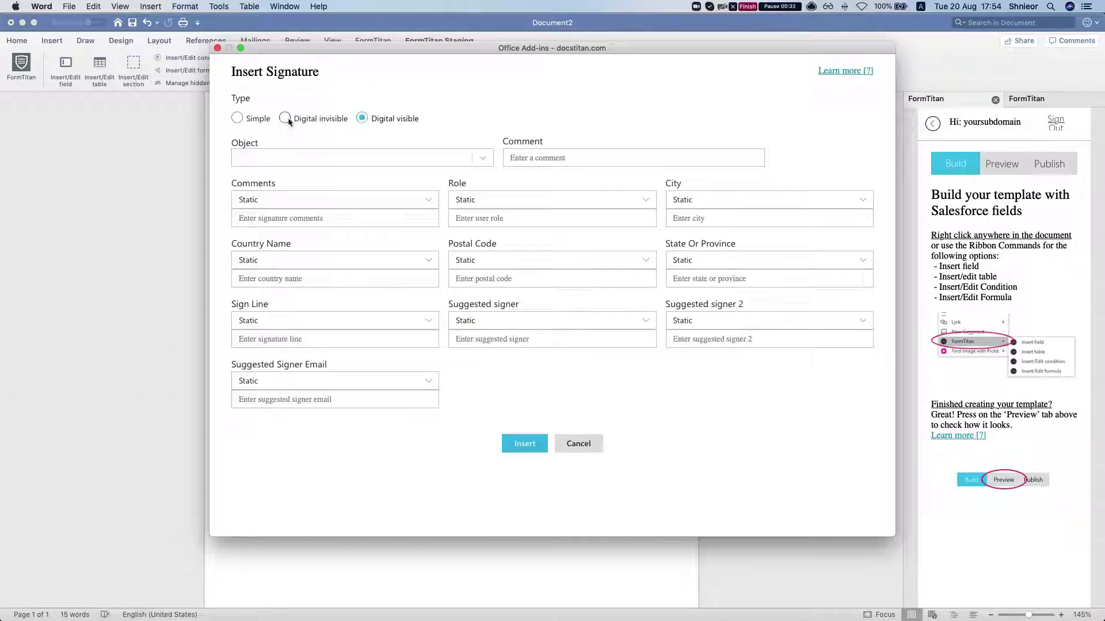
{"action": "left_click", "coordinate": [341, 162]}
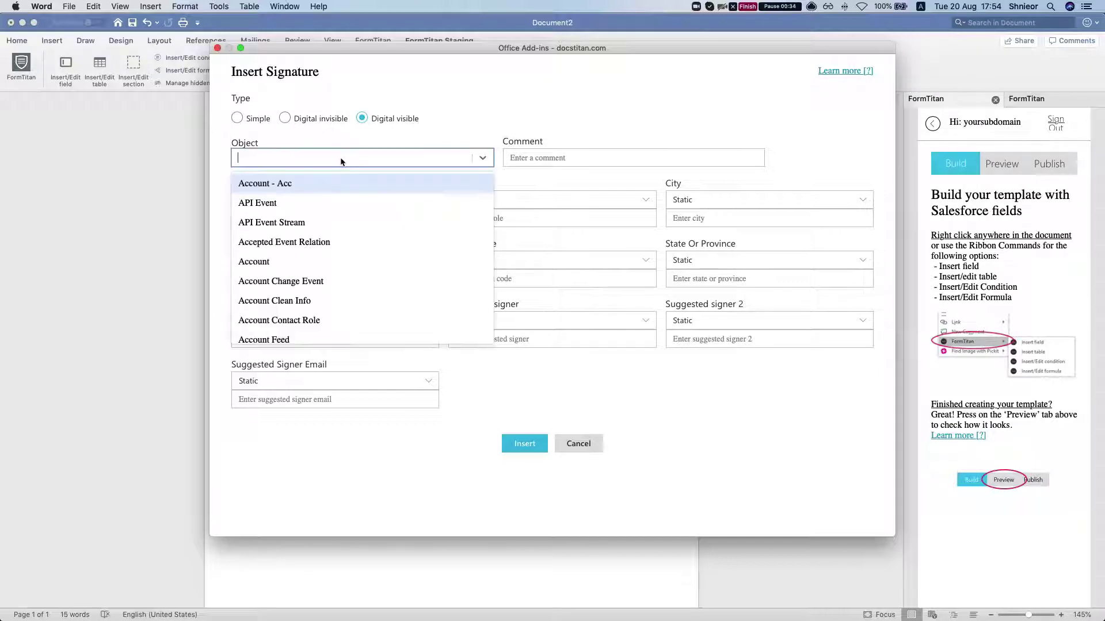
{"action": "left_click", "coordinate": [300, 185]}
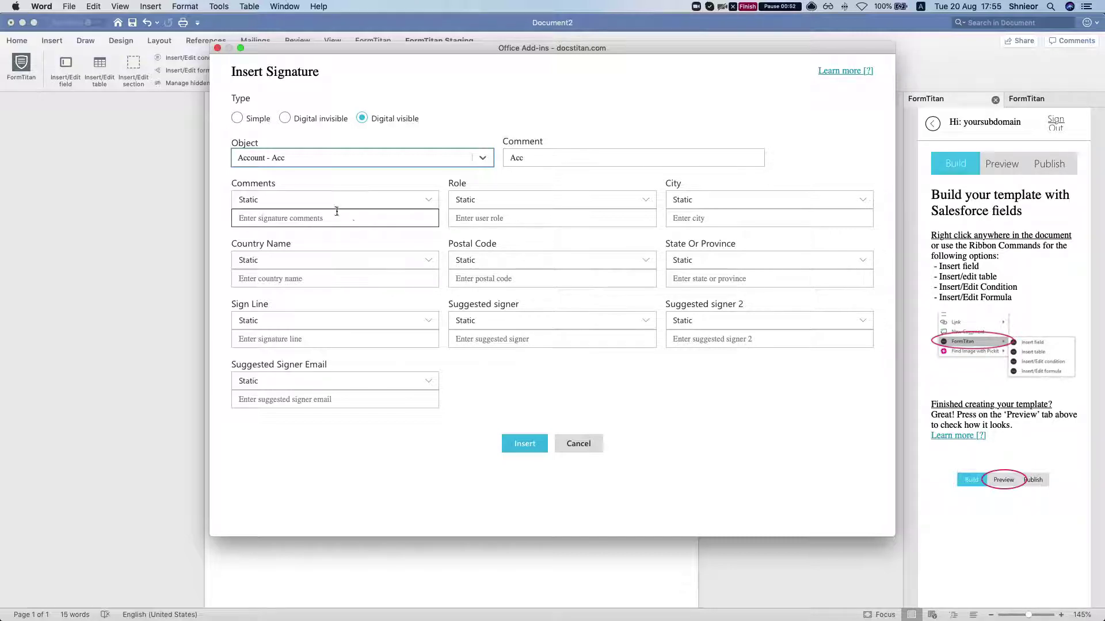
Make the signature Comments dynamic, filled from Account ID
{"action": "left_click", "coordinate": [309, 205]}
{"action": "left_click", "coordinate": [298, 238]}
{"action": "left_click", "coordinate": [284, 218]}
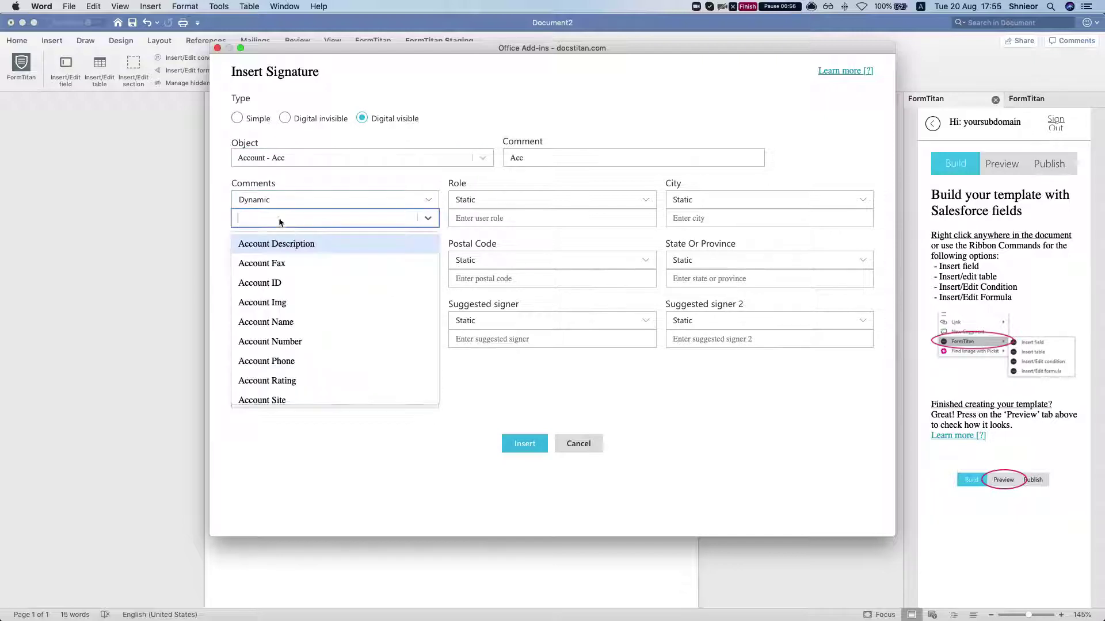
{"action": "left_click", "coordinate": [293, 285]}
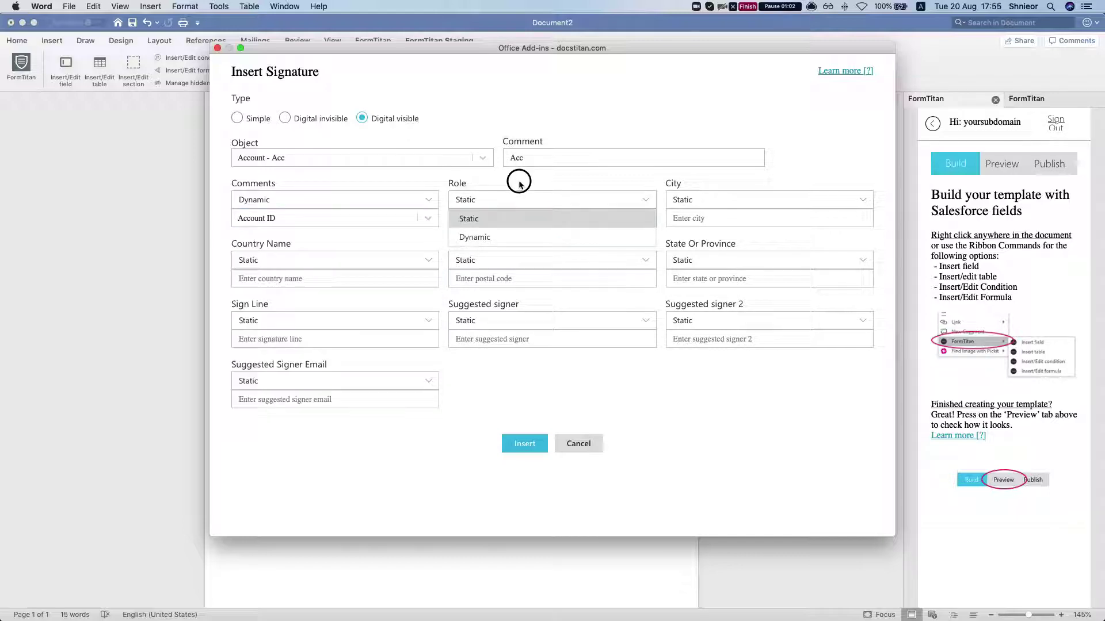
Fill the Role and City boxes with static label text
{"action": "left_click", "coordinate": [458, 184]}
{"action": "type", "text": "Role"}
{"action": "left_click_drag", "start_coordinate": [449, 183], "coordinate": [490, 222]}
{"action": "left_click_drag", "start_coordinate": [689, 182], "coordinate": [665, 182]}
{"action": "left_click_drag", "start_coordinate": [718, 210], "coordinate": [716, 221]}
Copy the 'Country Name' label text into the Country Name box
{"action": "left_click_drag", "start_coordinate": [233, 243], "coordinate": [315, 242]}
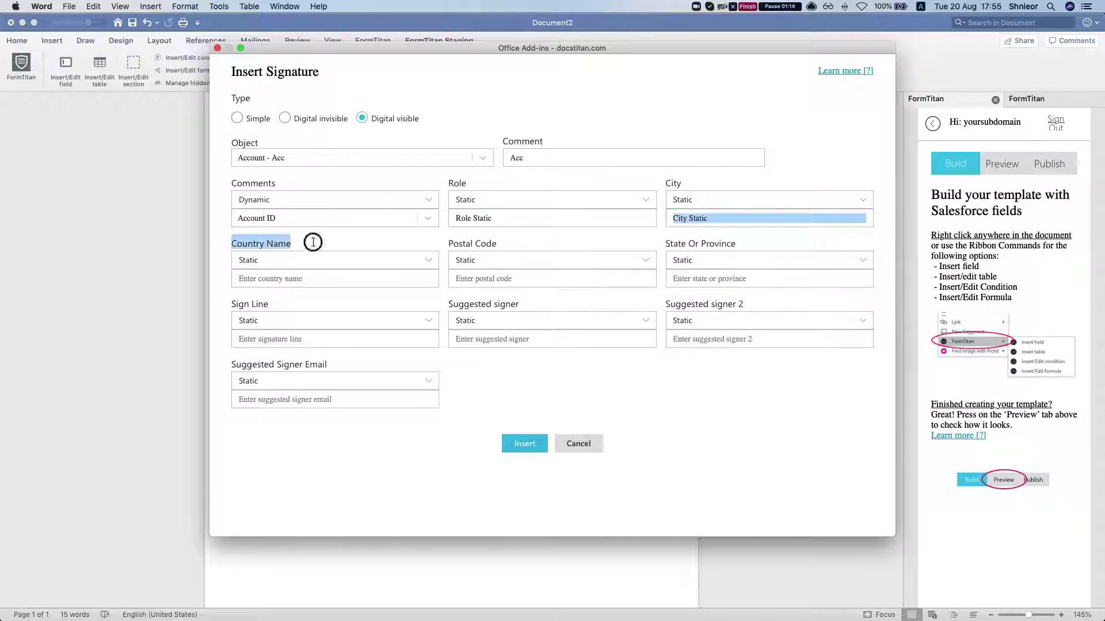
{"action": "left_click", "coordinate": [251, 278]}
{"action": "left_click_drag", "start_coordinate": [234, 243], "coordinate": [301, 247]}
{"action": "left_click", "coordinate": [242, 244]}
{"action": "left_click_drag", "start_coordinate": [223, 242], "coordinate": [278, 250]}
{"action": "left_click", "coordinate": [272, 248]}
{"action": "key", "text": "super+c"}
{"action": "left_click", "coordinate": [278, 282]}
{"action": "key", "text": "super+v"}
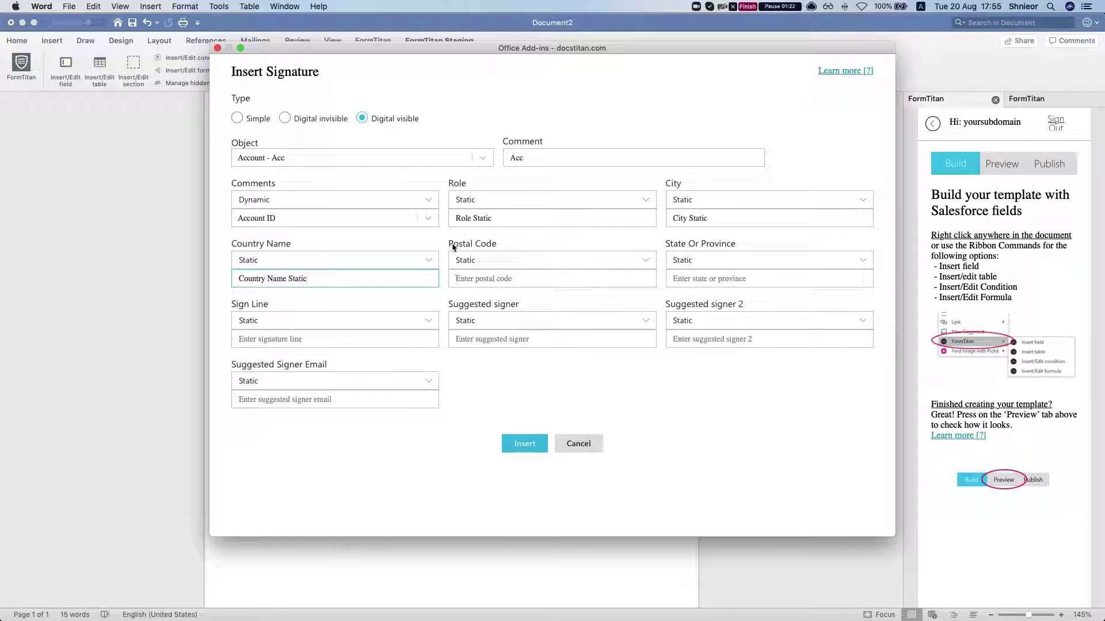
Paste 'Postal Code' into the postal code box and fill State Or Province with static text
{"action": "left_click_drag", "start_coordinate": [452, 248], "coordinate": [505, 246]}
{"action": "key", "text": "super+c"}
{"action": "left_click", "coordinate": [464, 280]}
{"action": "key", "text": "super+v"}
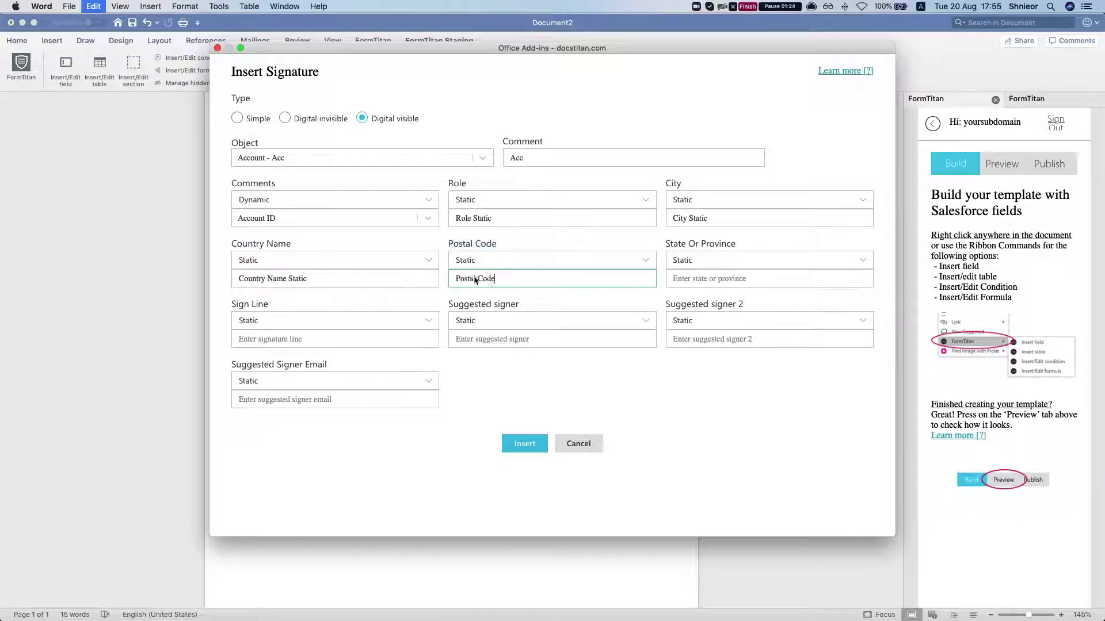
{"action": "type", "text": "static"}
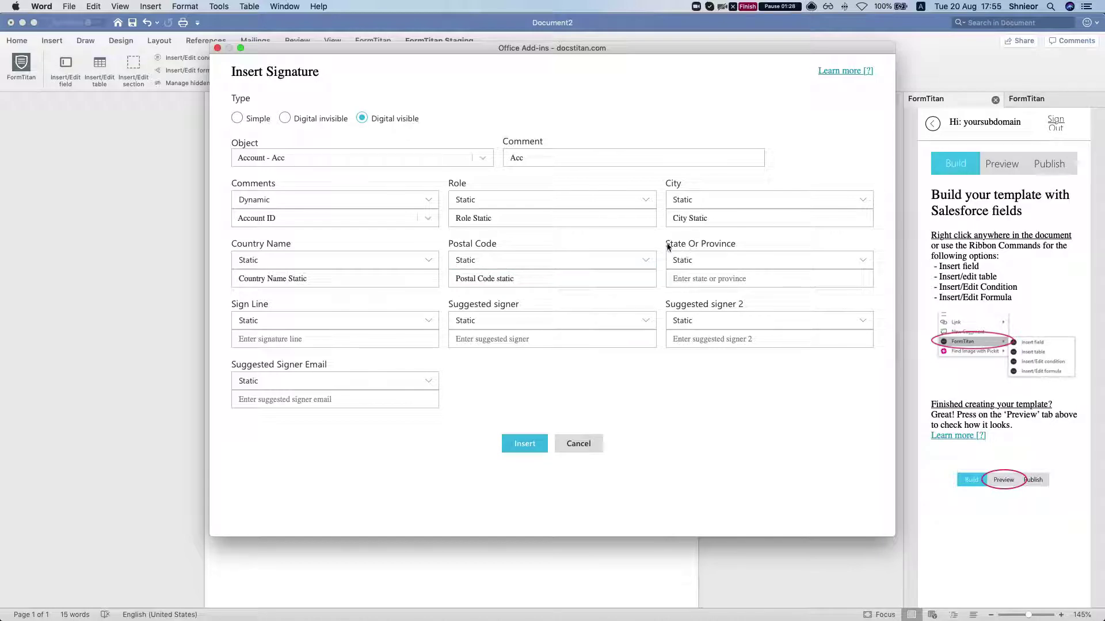
{"action": "left_click_drag", "start_coordinate": [668, 243], "coordinate": [739, 245]}
{"action": "left_click", "coordinate": [714, 280]}
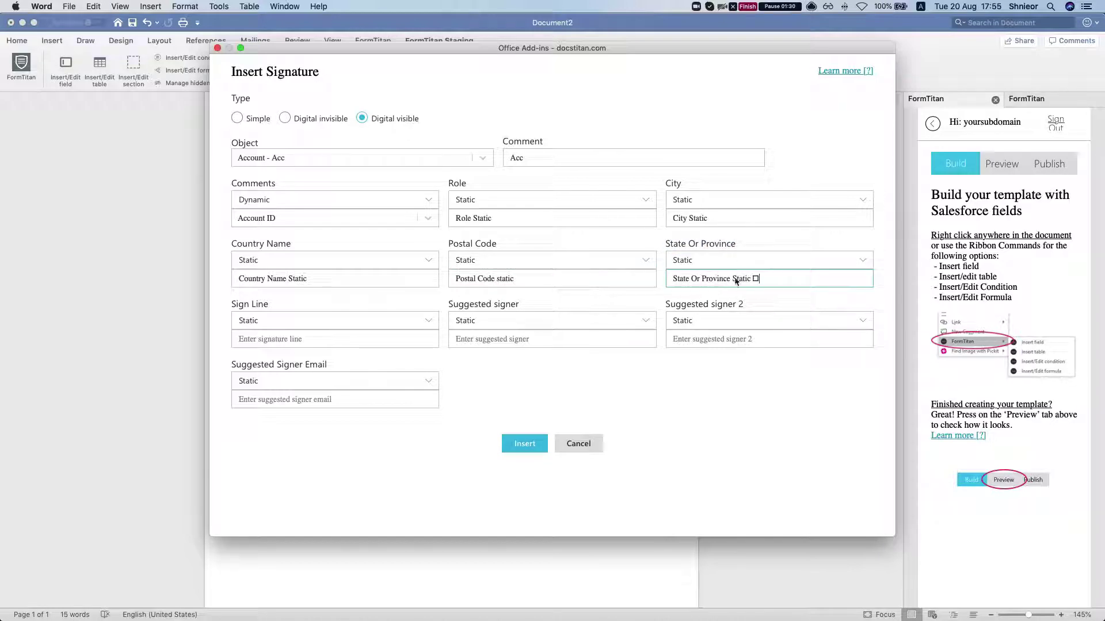
{"action": "key", "text": "BackSpace"}
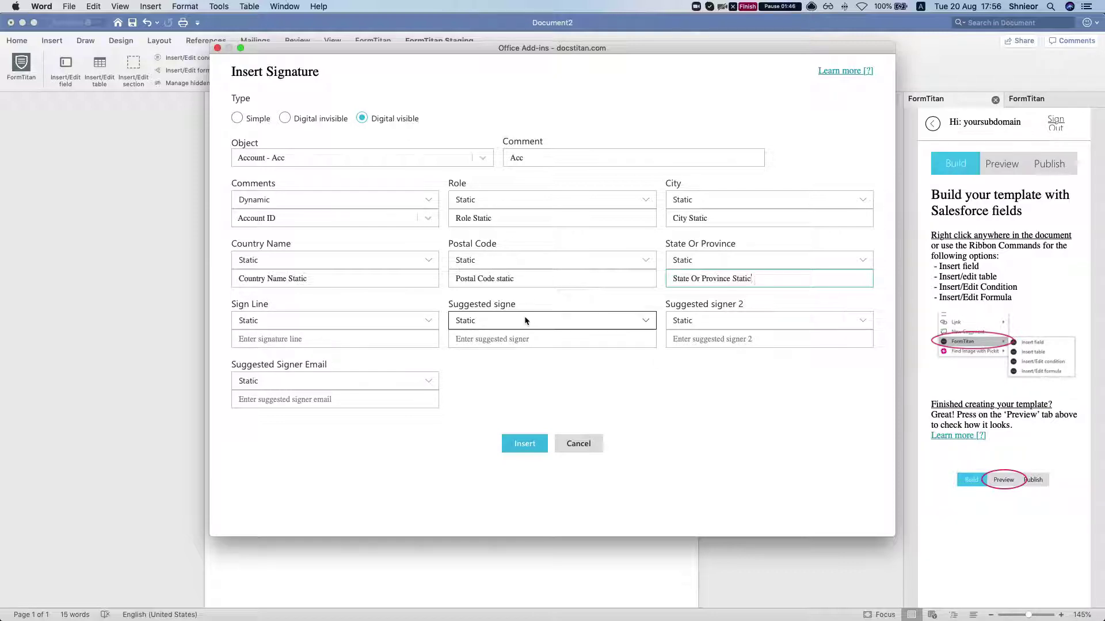
Set Sign Line to Dynamic, filled from Account ID
{"action": "left_click", "coordinate": [284, 326]}
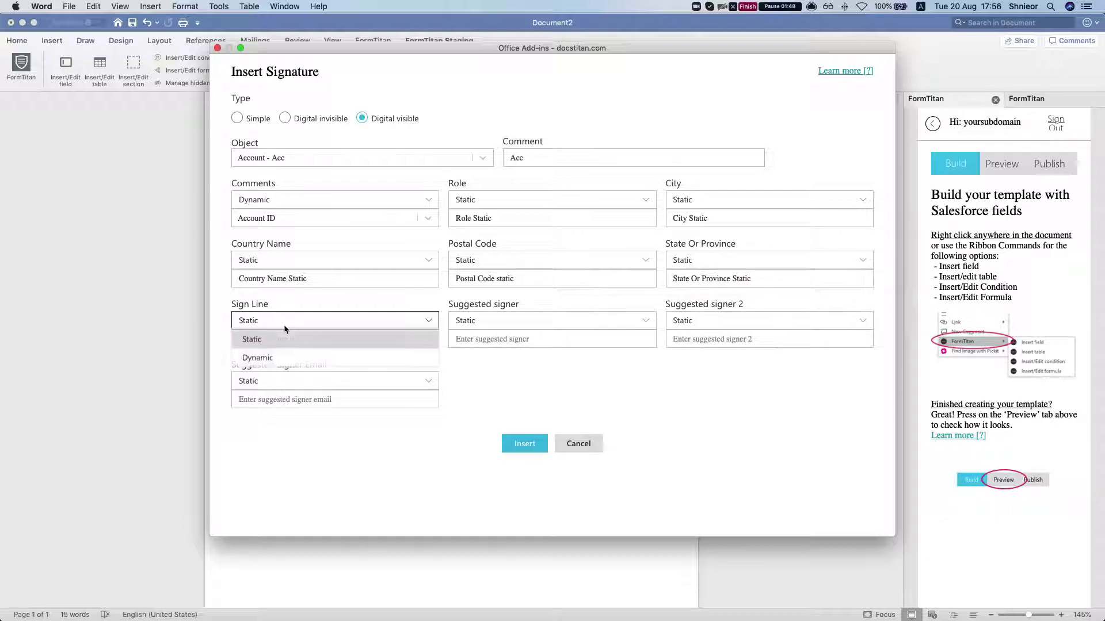
{"action": "left_click", "coordinate": [274, 358]}
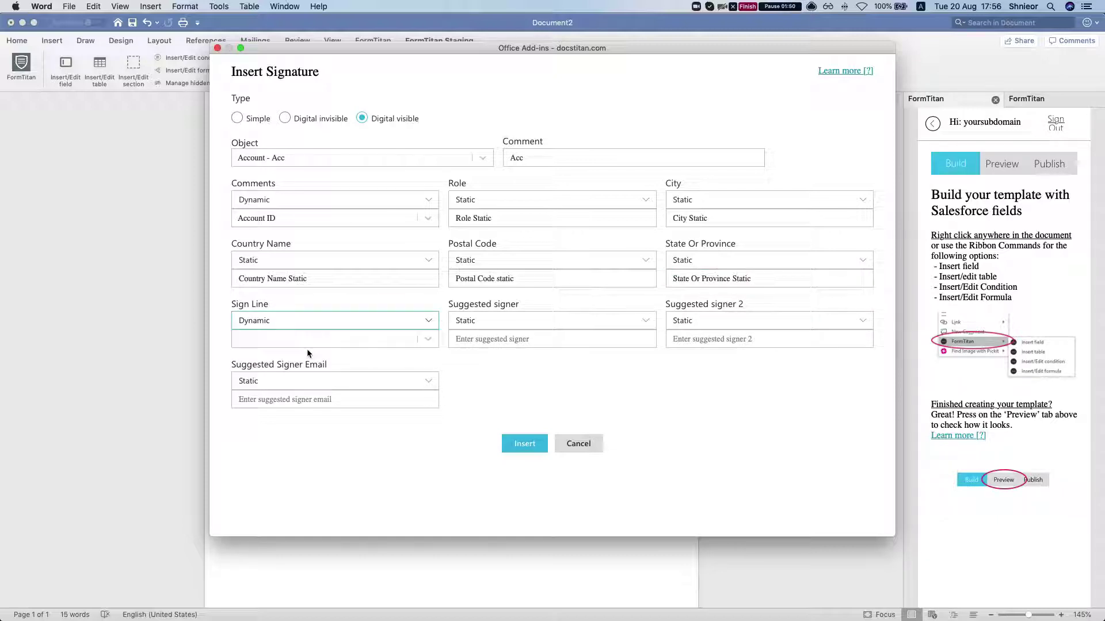
{"action": "left_click", "coordinate": [299, 345]}
{"action": "scroll", "coordinate": [309, 432], "scroll_direction": "down", "scroll_amount": 1}
{"action": "scroll", "coordinate": [309, 432], "scroll_direction": "up", "scroll_amount": 1}
{"action": "left_click", "coordinate": [276, 395]}
Set Suggested signer to Dynamic, filled from Account Name
{"action": "left_click", "coordinate": [490, 319]}
{"action": "left_click", "coordinate": [475, 358]}
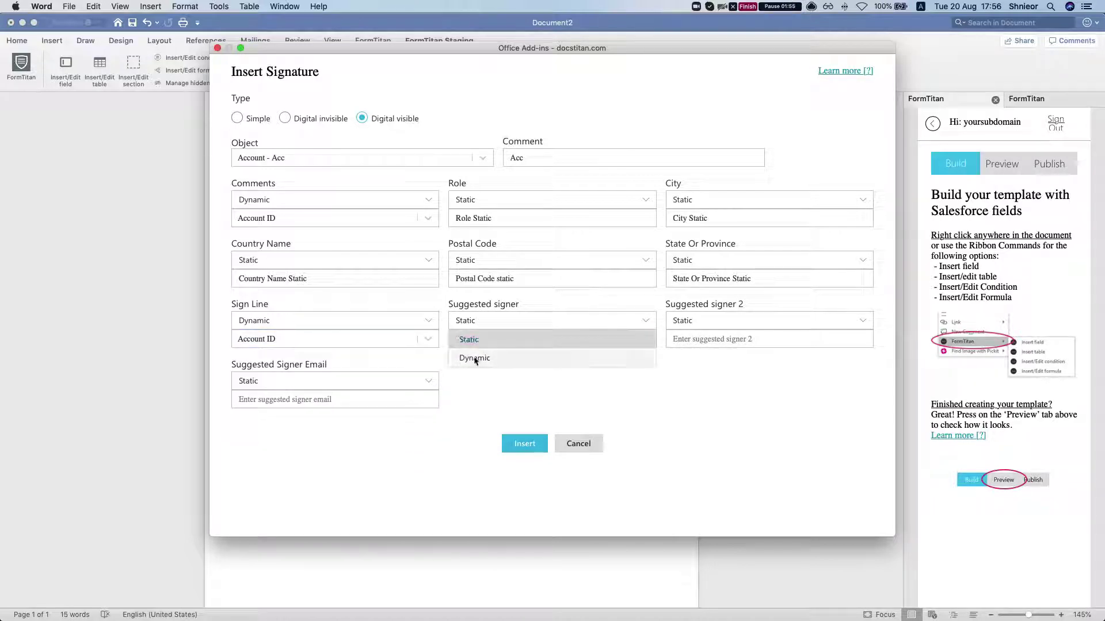
{"action": "left_click", "coordinate": [491, 341]}
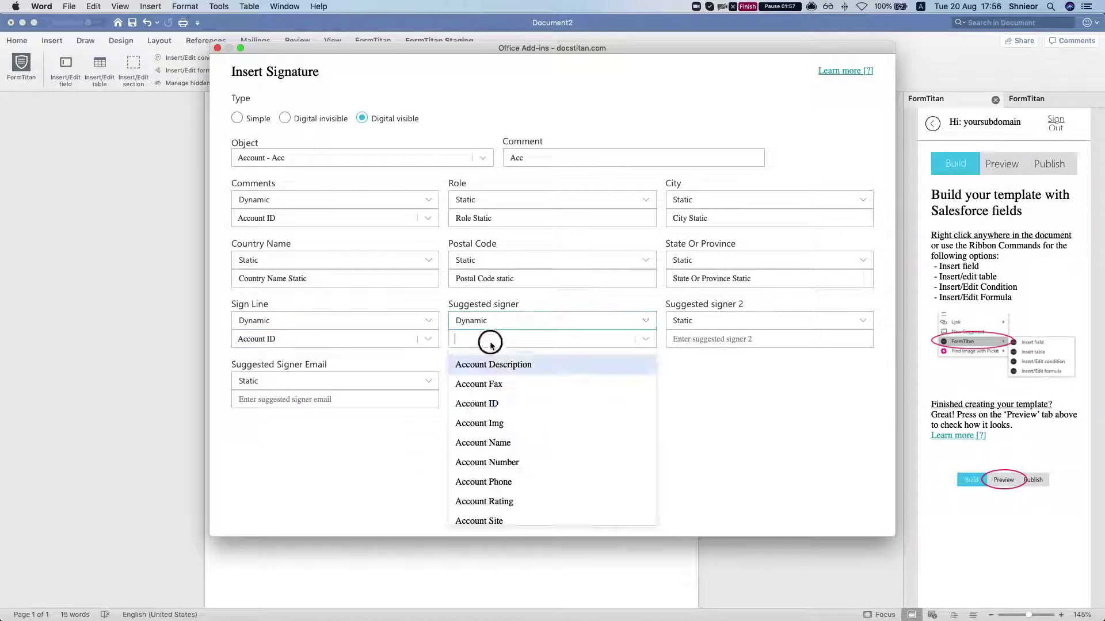
{"action": "left_click", "coordinate": [512, 449]}
Fill Suggested signer 2 with its static label text
{"action": "left_click", "coordinate": [707, 323]}
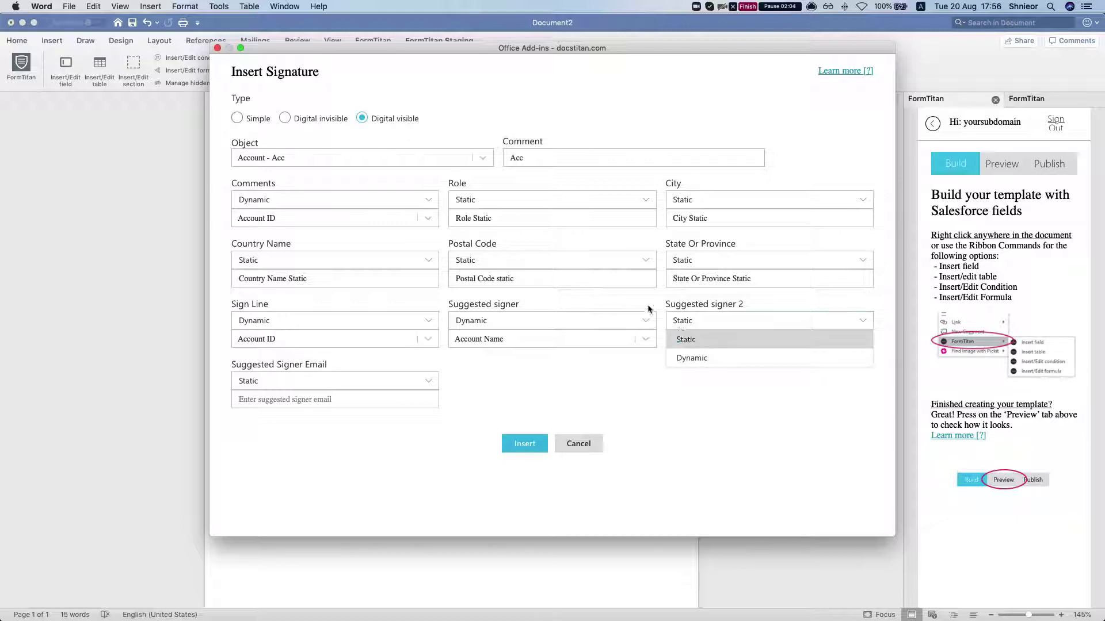
{"action": "mouse_move", "coordinate": [648, 309]}
{"action": "left_mouse_down"}
{"action": "mouse_move", "coordinate": [715, 302]}
{"action": "mouse_move", "coordinate": [662, 306]}
{"action": "left_mouse_up"}
{"action": "key", "text": "super+c"}
{"action": "left_click", "coordinate": [699, 340]}
{"action": "key", "text": "super+v"}
{"action": "type", "text": "s"}
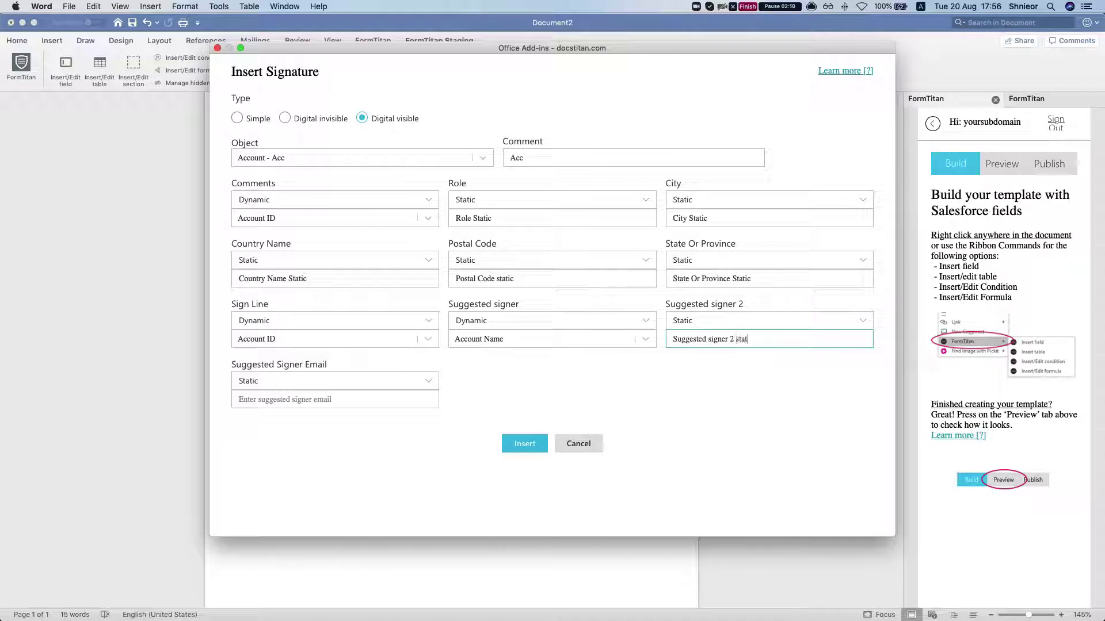
Try binding the signer e-mail to an account field by searching 'acc' and 'email', then cancel
{"action": "left_click", "coordinate": [379, 382]}
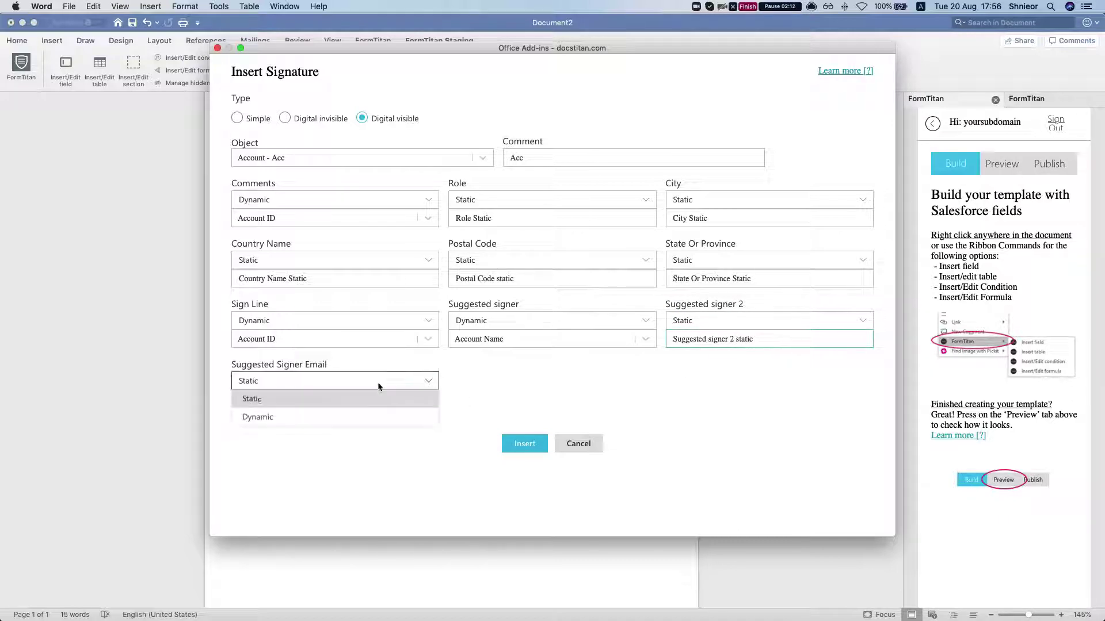
{"action": "left_click", "coordinate": [340, 414]}
{"action": "left_click", "coordinate": [319, 396]}
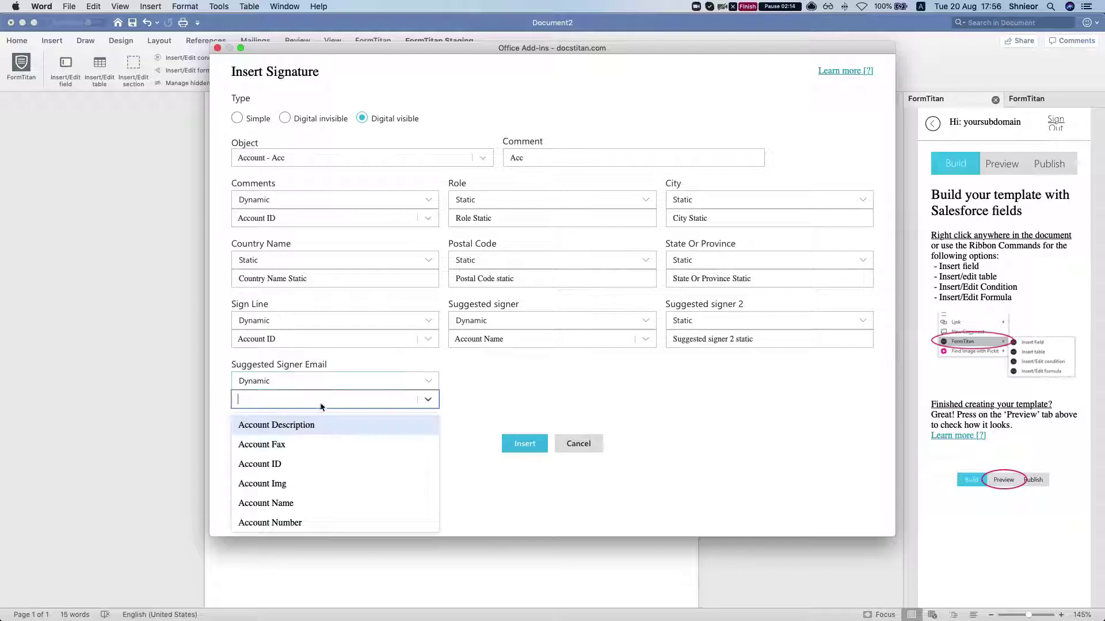
{"action": "type", "text": "acc"}
{"action": "key", "text": "BackSpace"}
{"action": "key", "text": "BackSpace"}
{"action": "key", "text": "BackSpace"}
{"action": "type", "text": "email"}
{"action": "key", "text": "super+a"}
{"action": "key", "text": "BackSpace"}
{"action": "left_click", "coordinate": [534, 425]}
{"action": "left_click", "coordinate": [309, 395]}
Switch the signer e-mail back to static and enter a static e-mail address
{"action": "left_click", "coordinate": [308, 383]}
{"action": "left_click", "coordinate": [278, 401]}
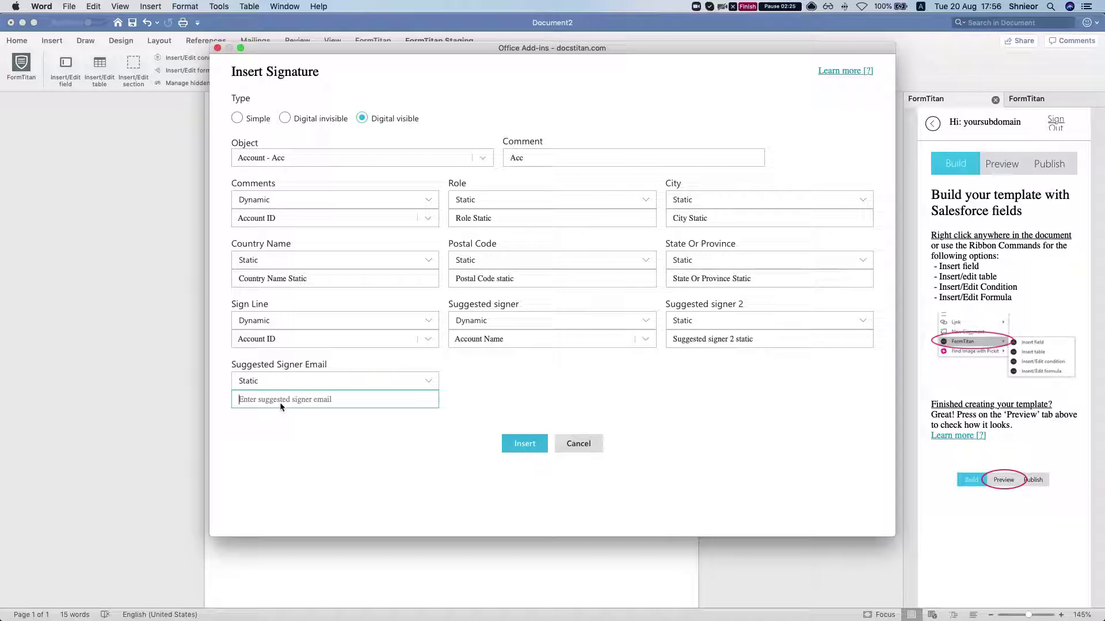
{"action": "type", "text": "sd"}
{"action": "key", "text": "BackSpace"}
{"action": "key", "text": "BackSpace"}
{"action": "type", "text": "formtitan.c"}
Insert the Sign Here block and publish the template to 'dig signature word', overwriting it
{"action": "left_click", "coordinate": [521, 443]}
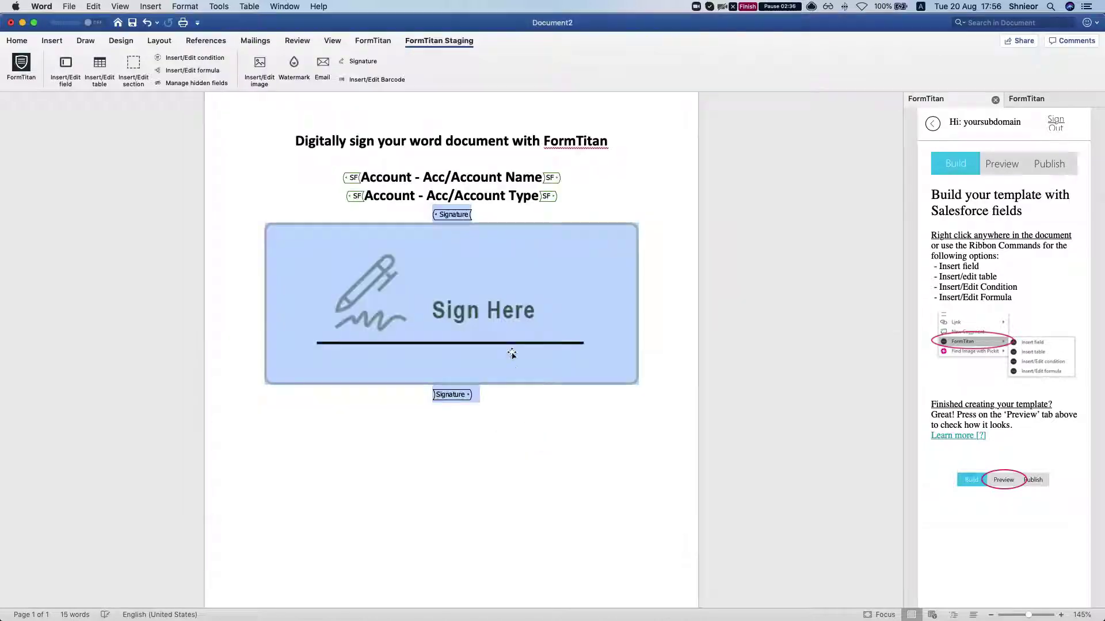
{"action": "left_click", "coordinate": [585, 445]}
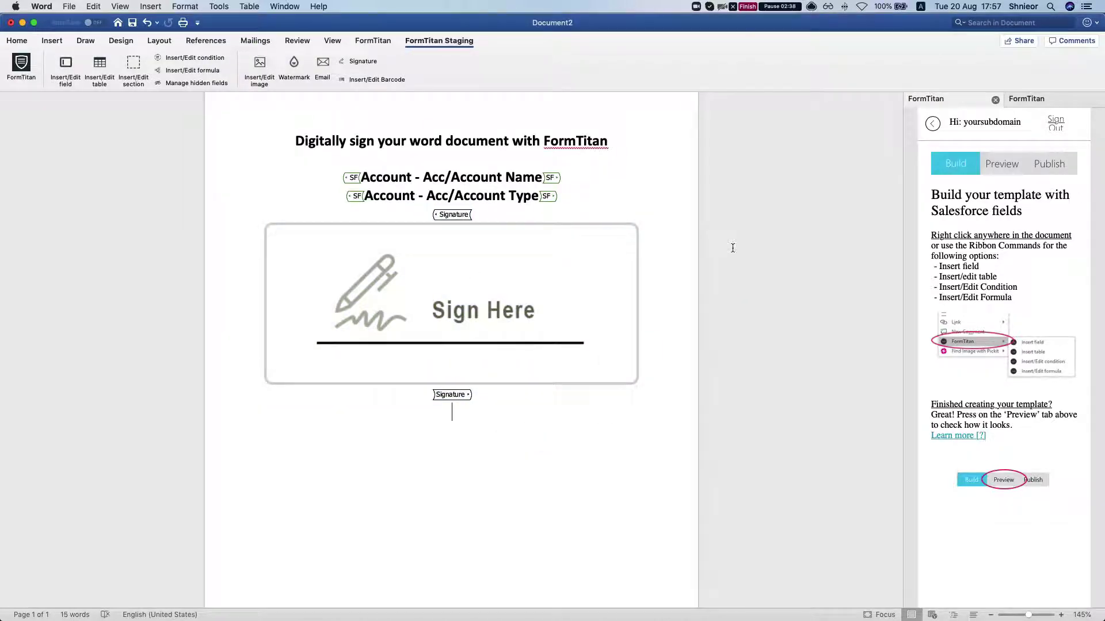
{"action": "left_click", "coordinate": [1049, 165]}
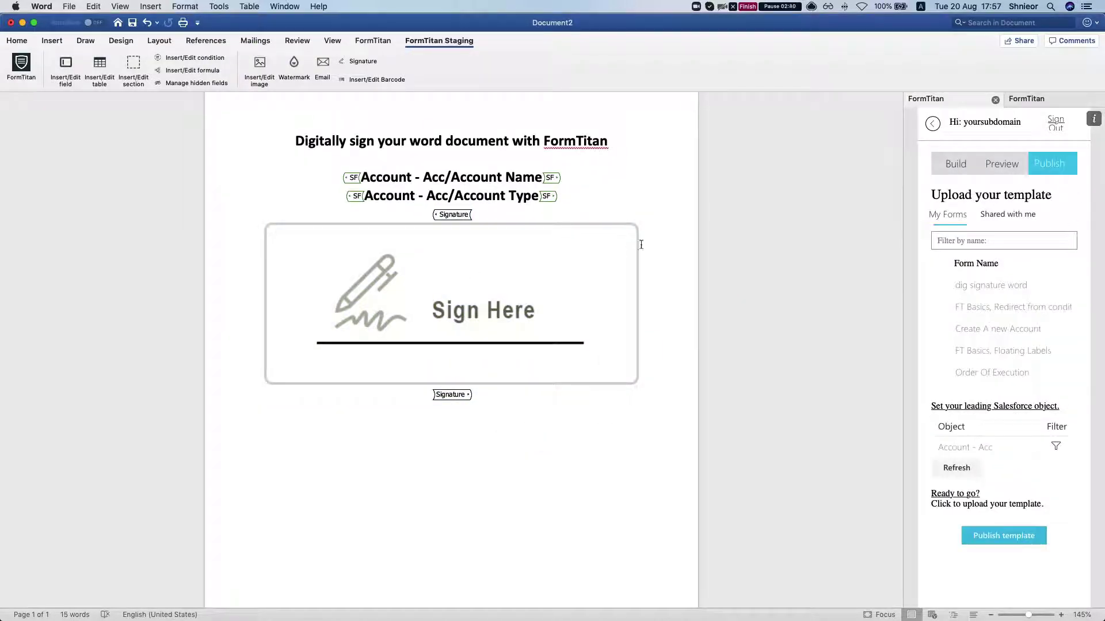
{"action": "left_click", "coordinate": [941, 286]}
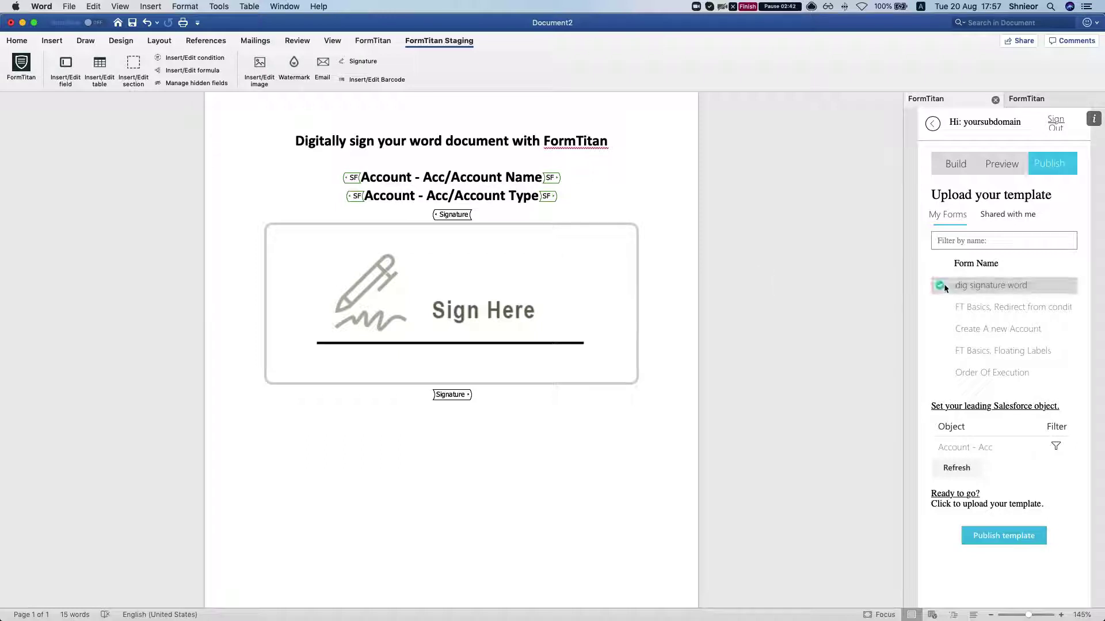
{"action": "left_click", "coordinate": [1056, 446]}
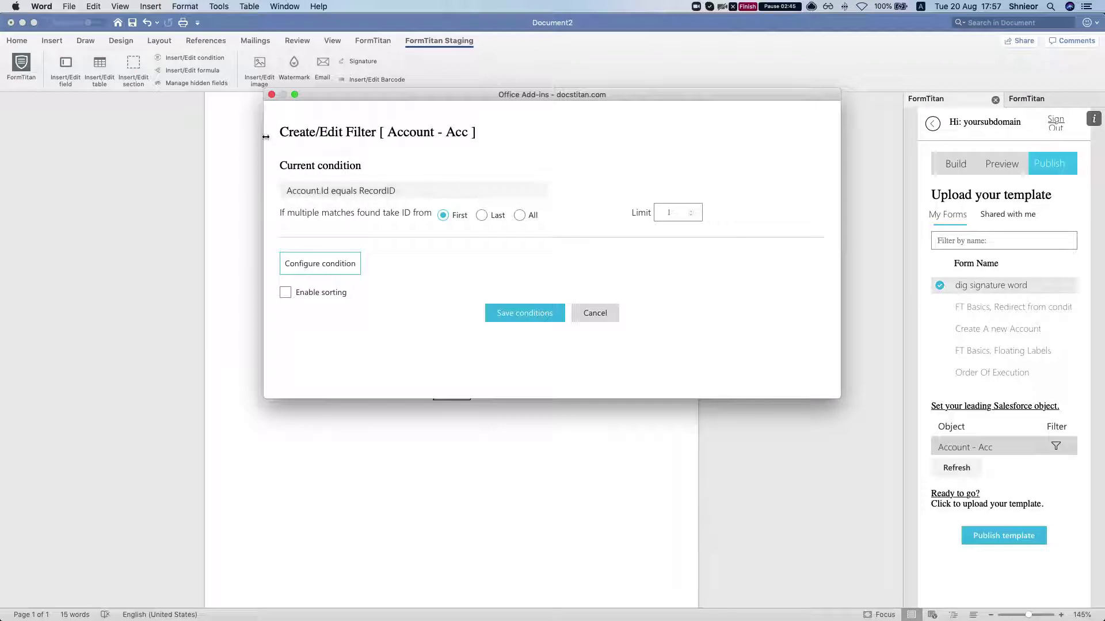
{"action": "left_click", "coordinate": [602, 307]}
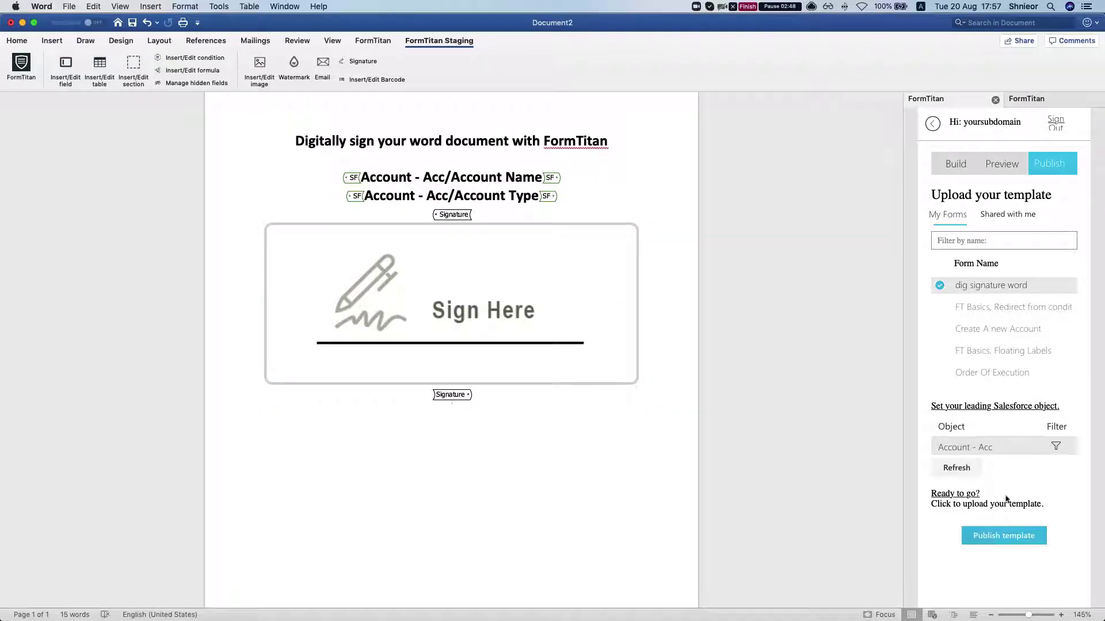
{"action": "left_click", "coordinate": [1002, 538]}
{"action": "left_click", "coordinate": [981, 390]}
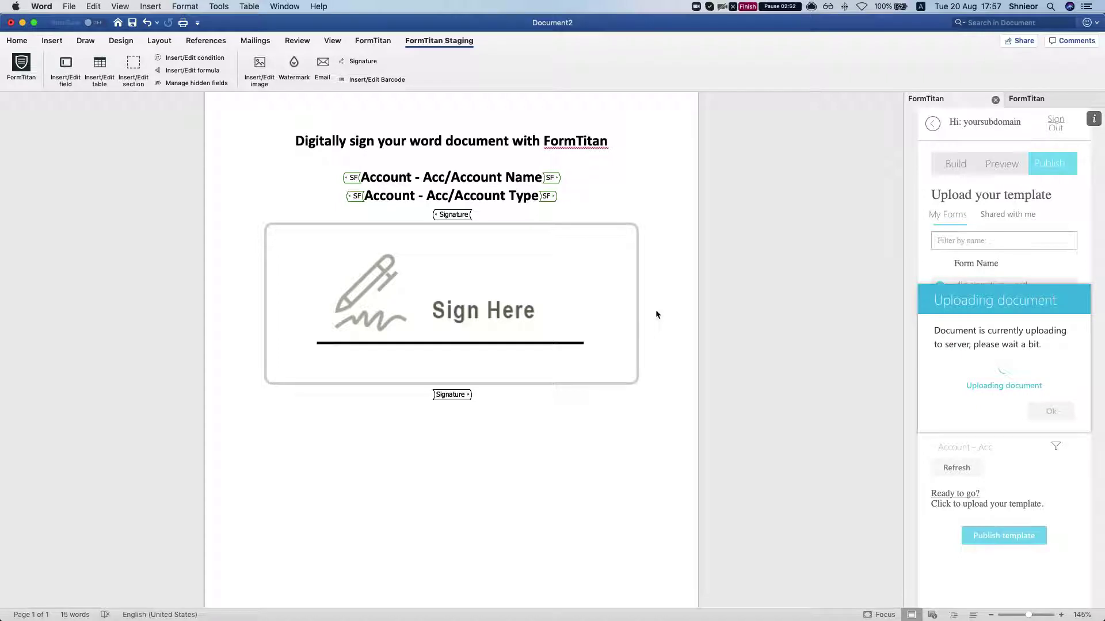
{"action": "left_click", "coordinate": [1051, 389]}
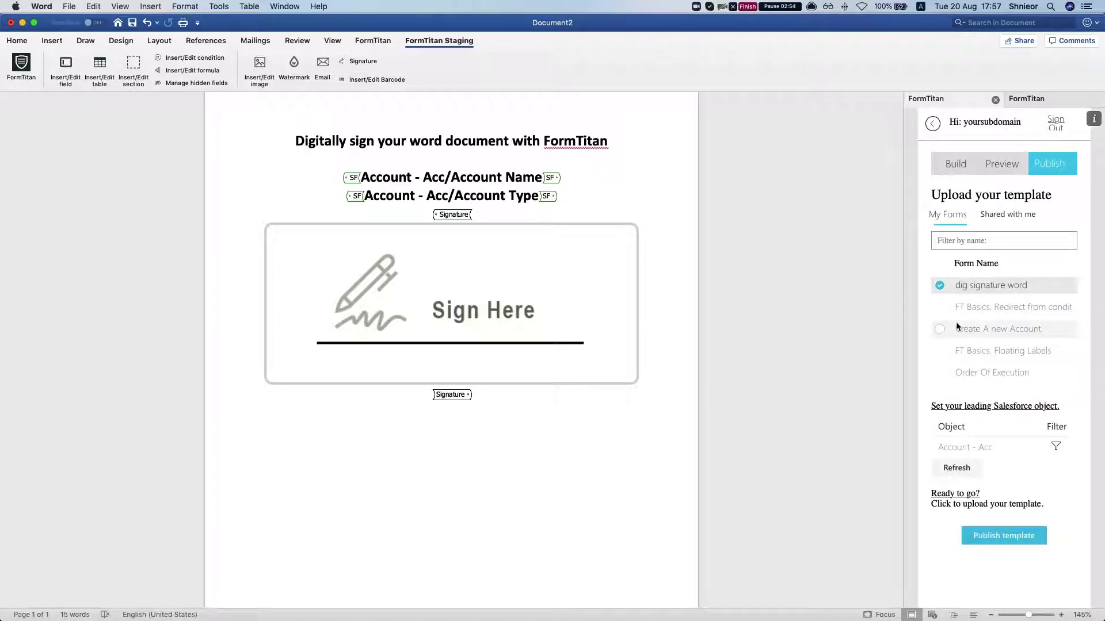
Back in Chrome, sign in to FormTitan and open the 'dig signature word' form in the builder
{"action": "key", "text": "ctrl+Up"}
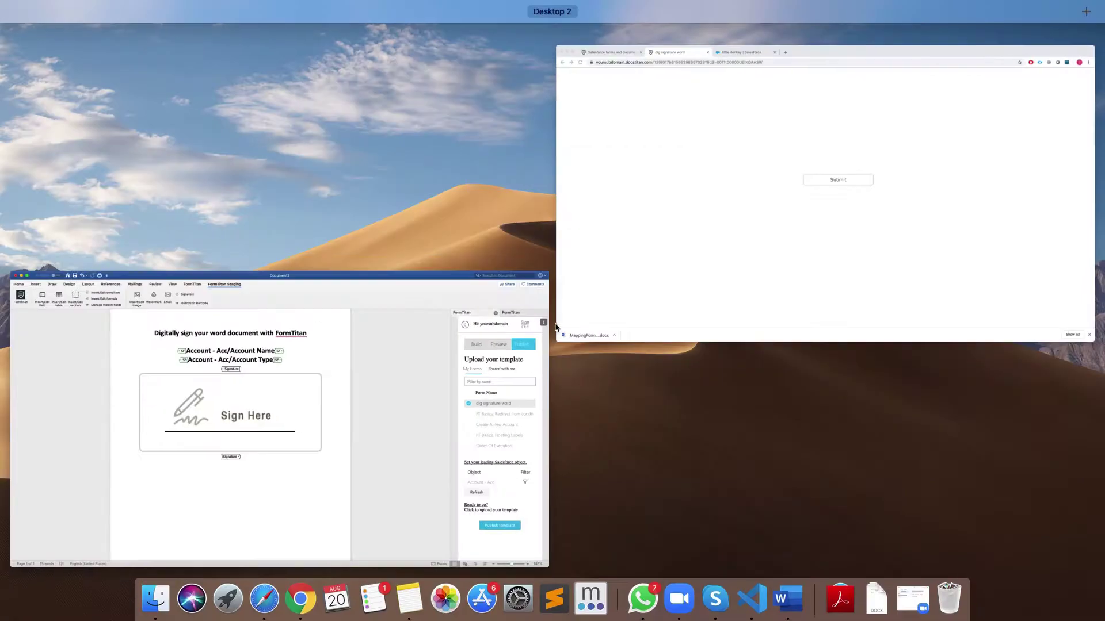
{"action": "left_click", "coordinate": [624, 239]}
{"action": "left_click", "coordinate": [127, 30]}
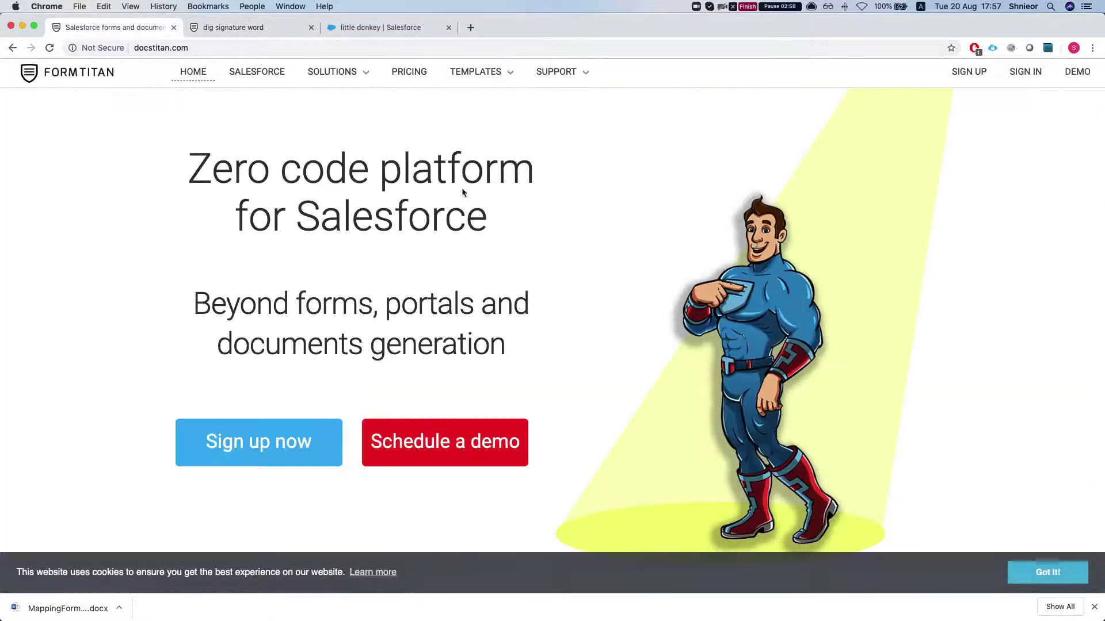
{"action": "left_click", "coordinate": [1025, 71]}
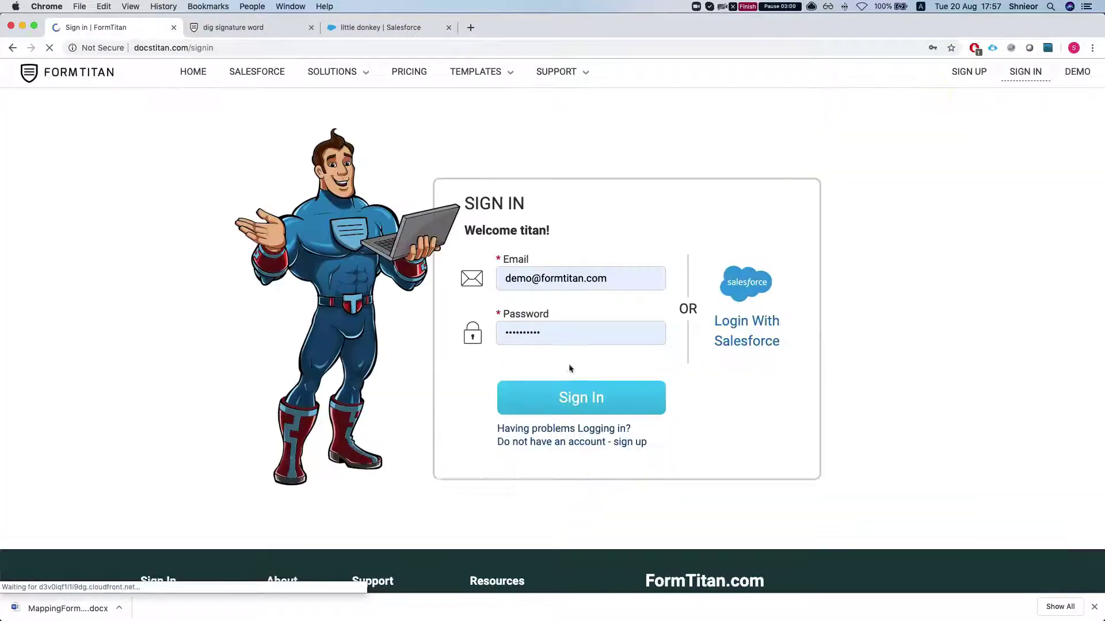
{"action": "left_click", "coordinate": [571, 398]}
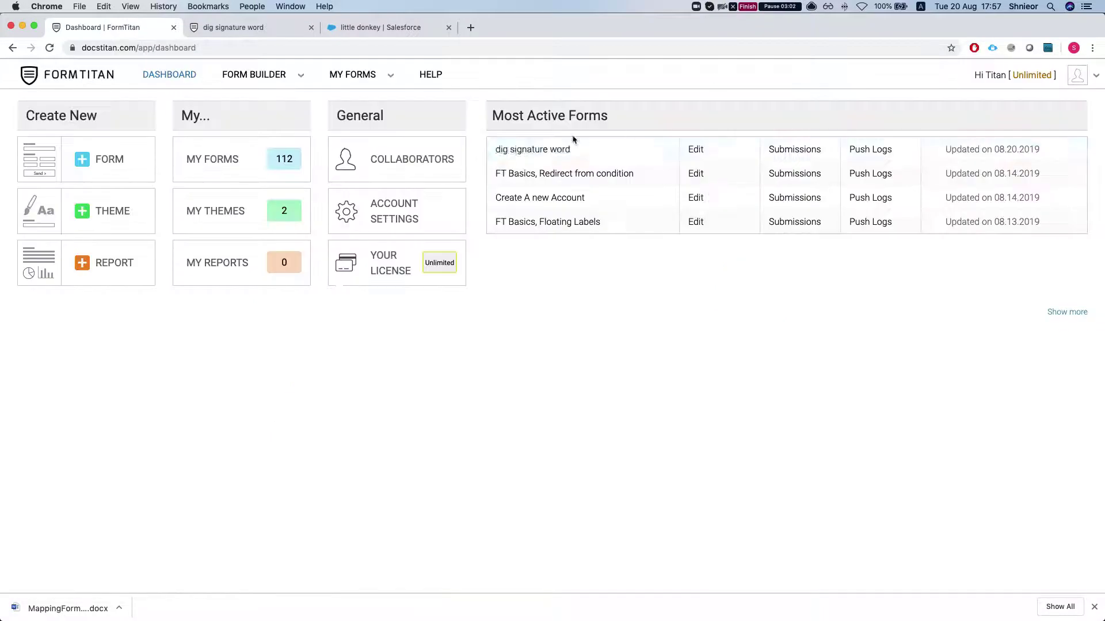
{"action": "left_click", "coordinate": [546, 154]}
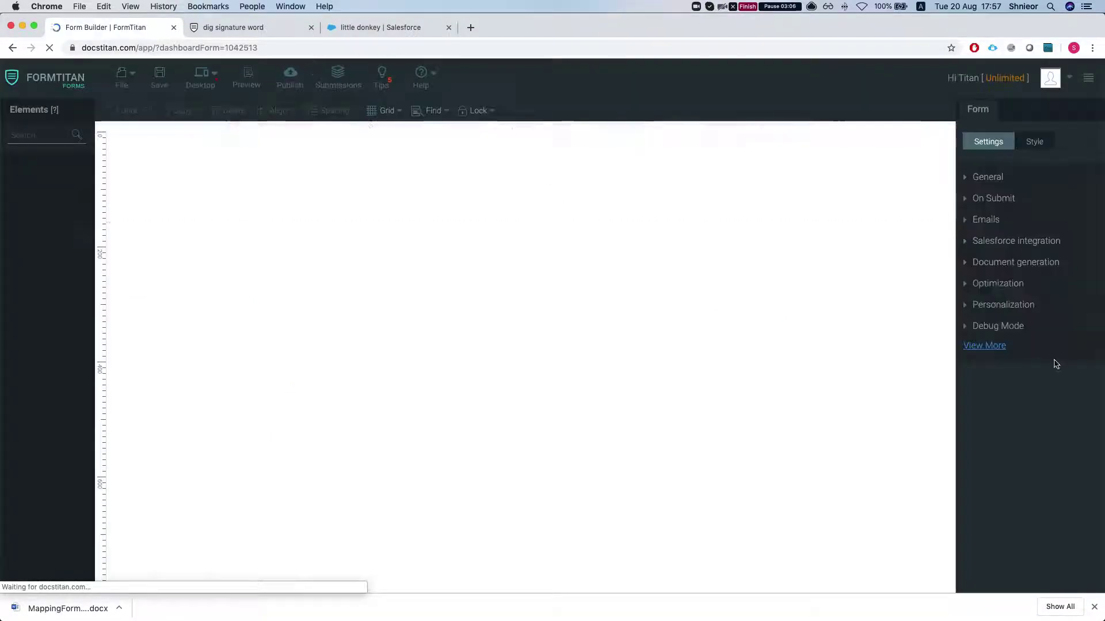
Apply the Word mapping with Template.docx, AccId record ID, docx output and signature enabled
{"action": "left_click", "coordinate": [994, 264]}
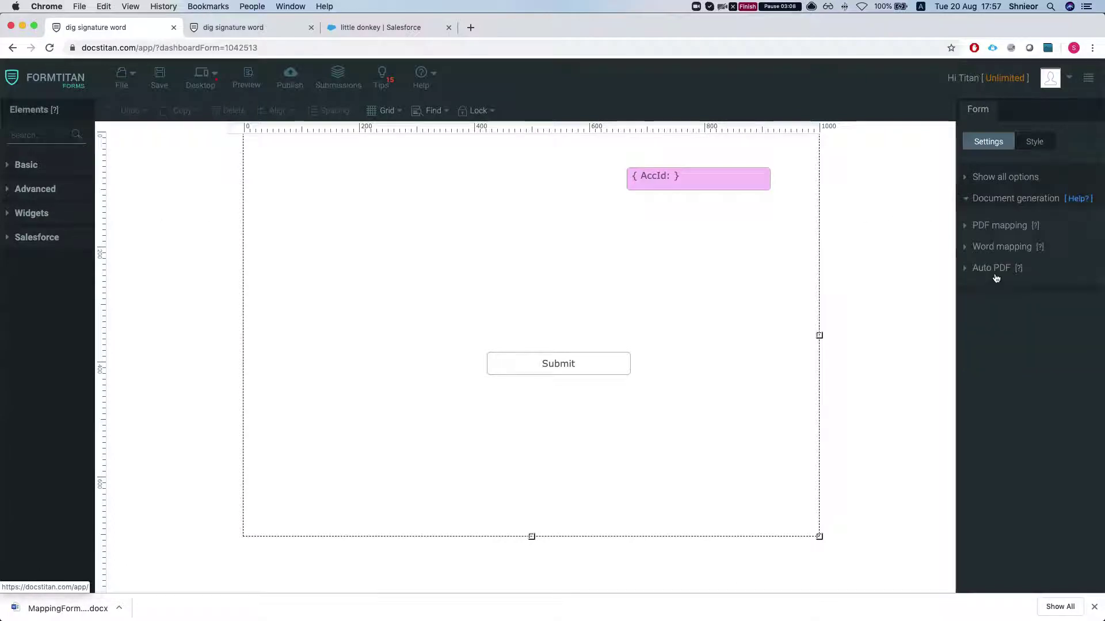
{"action": "left_click", "coordinate": [994, 249]}
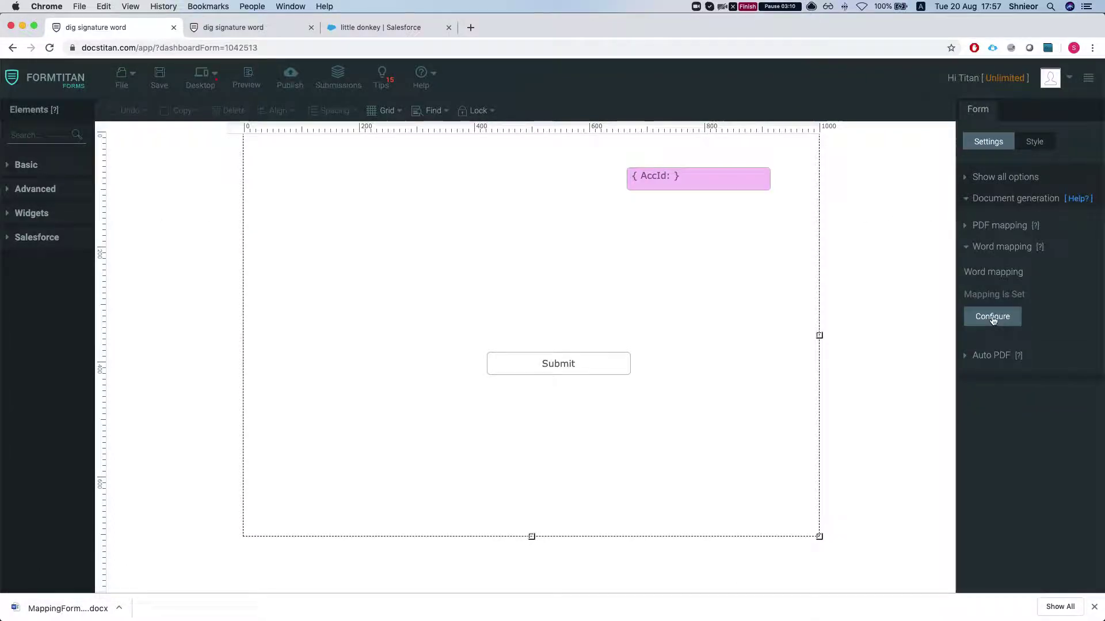
{"action": "left_click", "coordinate": [992, 316]}
{"action": "left_click", "coordinate": [425, 460]}
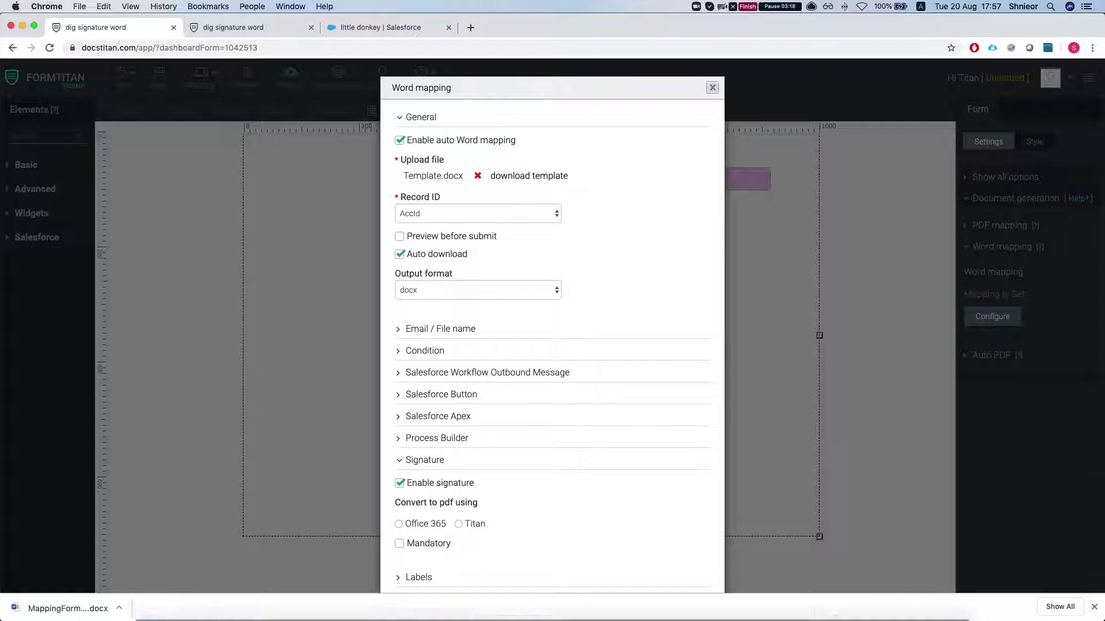
{"action": "left_click", "coordinate": [1094, 608]}
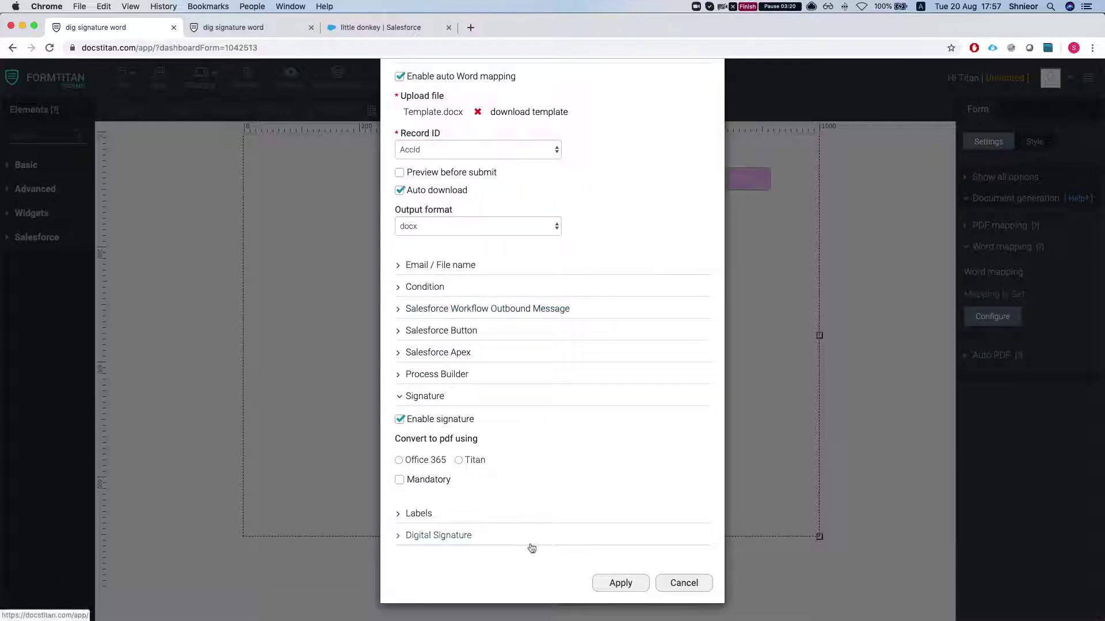
{"action": "scroll", "coordinate": [495, 374], "scroll_direction": "up", "scroll_amount": 2}
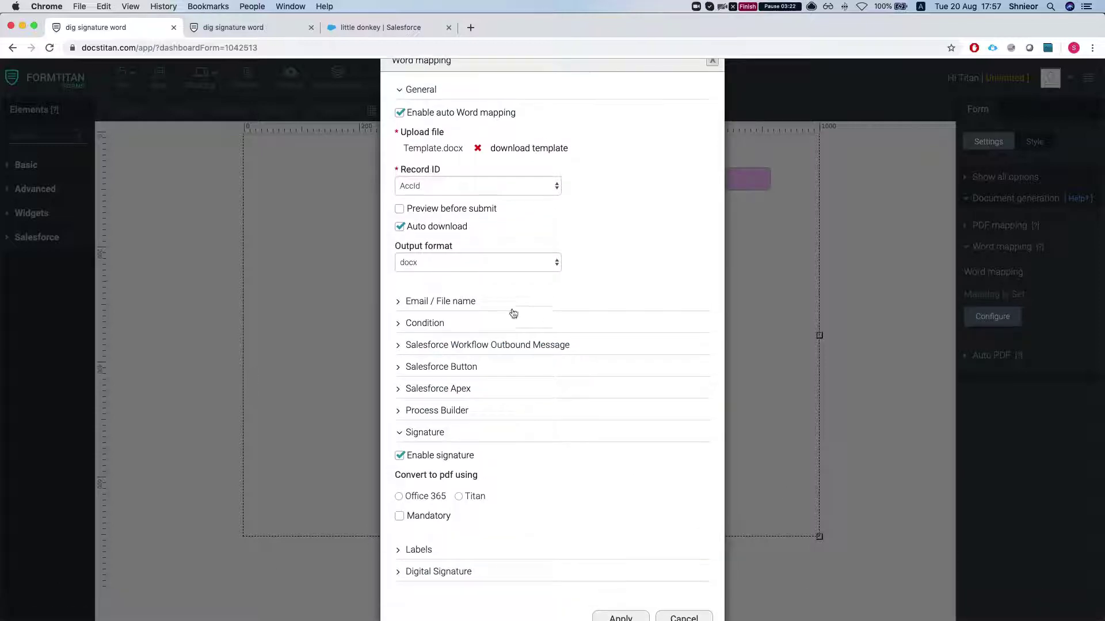
{"action": "scroll", "coordinate": [461, 368], "scroll_direction": "down", "scroll_amount": 1}
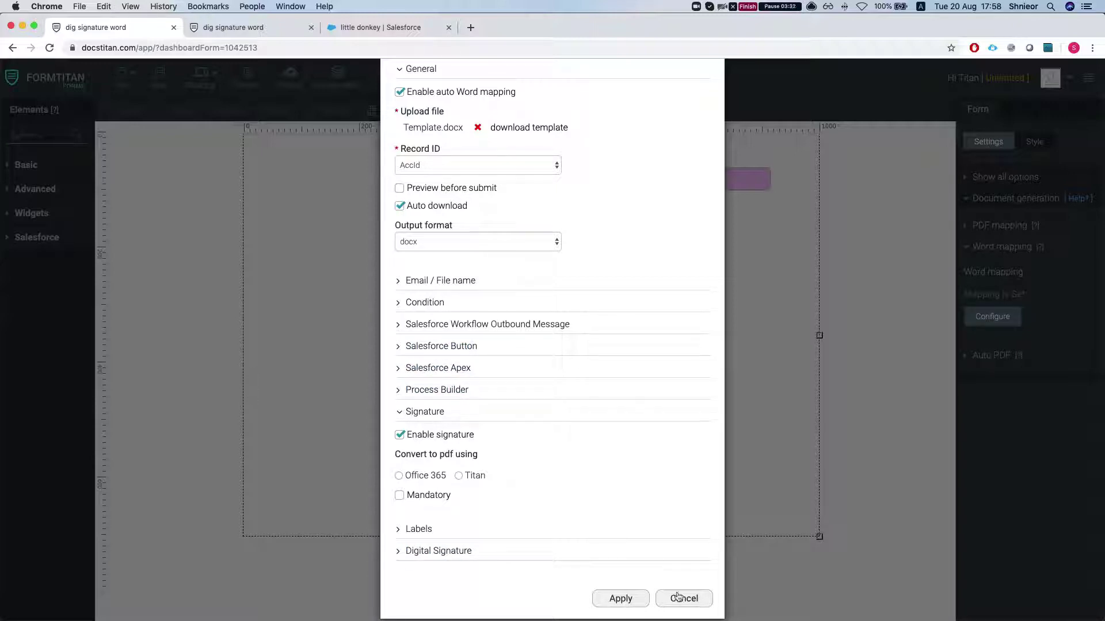
{"action": "left_click", "coordinate": [619, 598]}
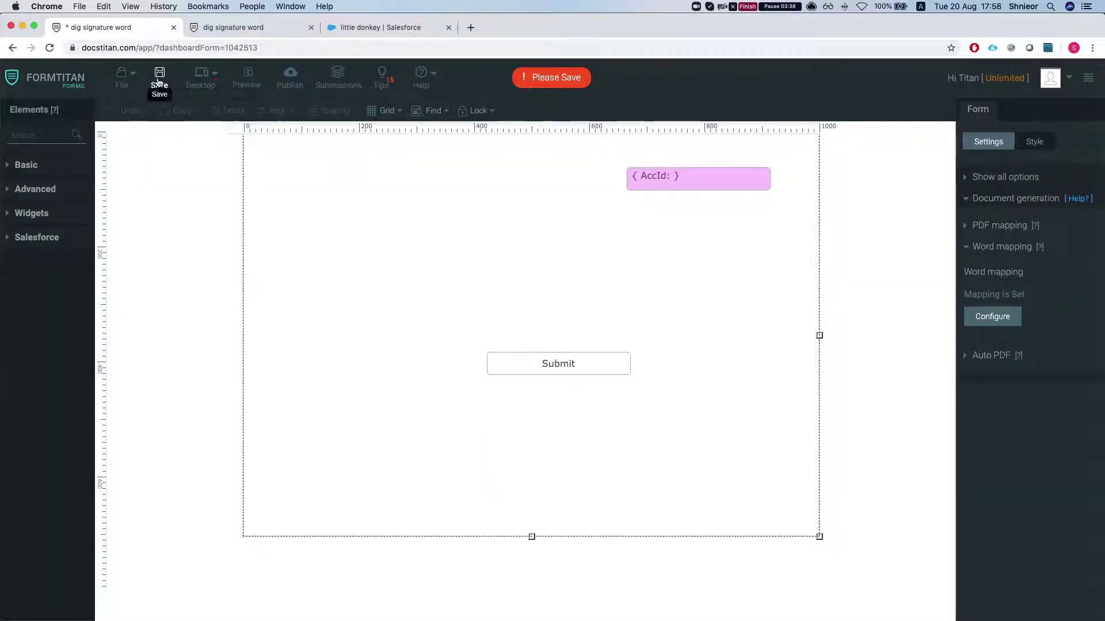
Save and publish the form, view it live, and fetch the little donkey account Id for AccId
{"action": "left_click", "coordinate": [158, 81]}
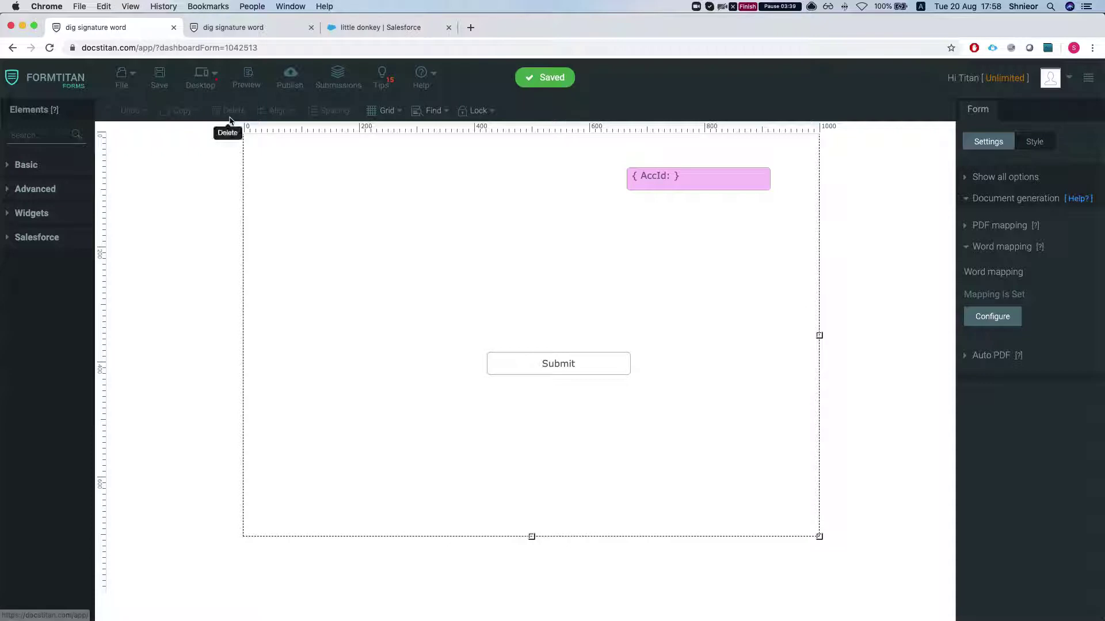
{"action": "left_click", "coordinate": [291, 85]}
{"action": "left_click", "coordinate": [709, 134]}
{"action": "left_click", "coordinate": [483, 33]}
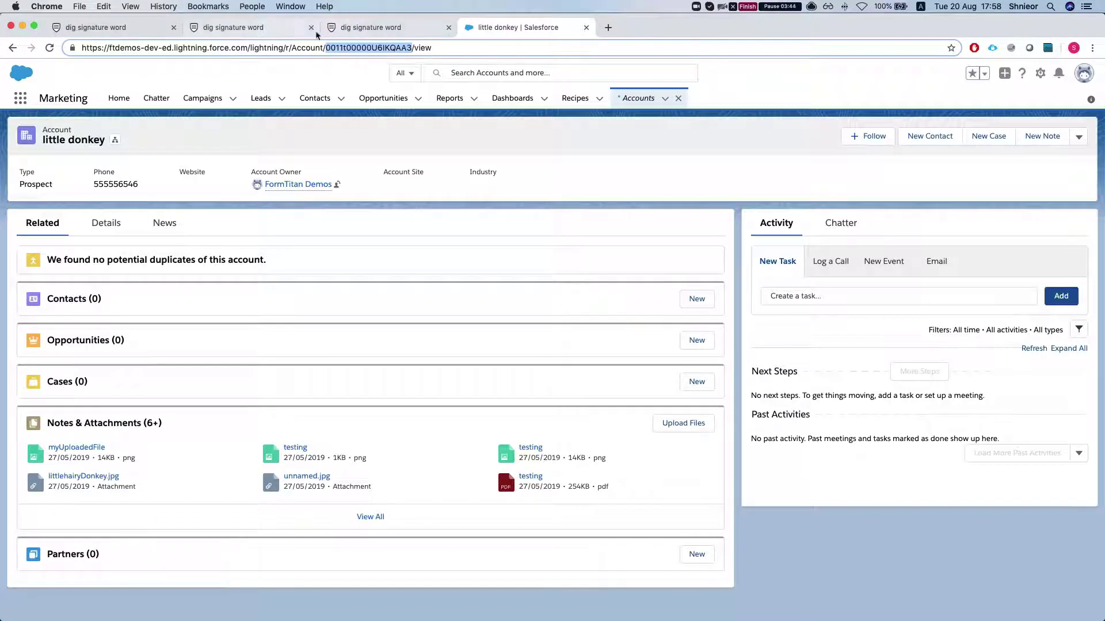
{"action": "left_click", "coordinate": [129, 26]}
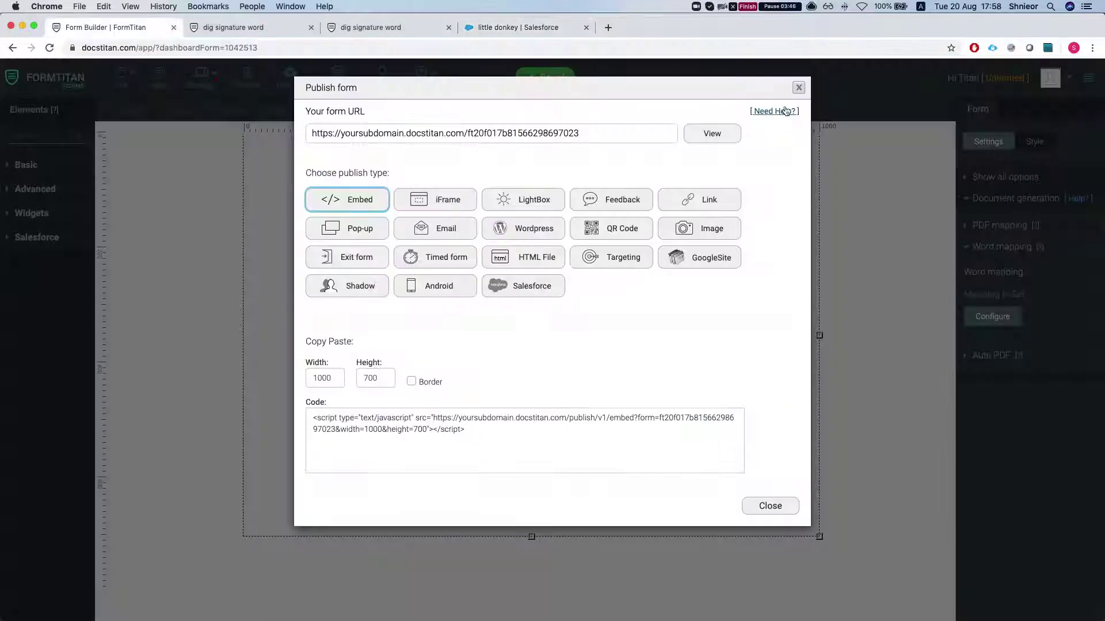
{"action": "left_click", "coordinate": [799, 88]}
{"action": "left_click", "coordinate": [657, 185]}
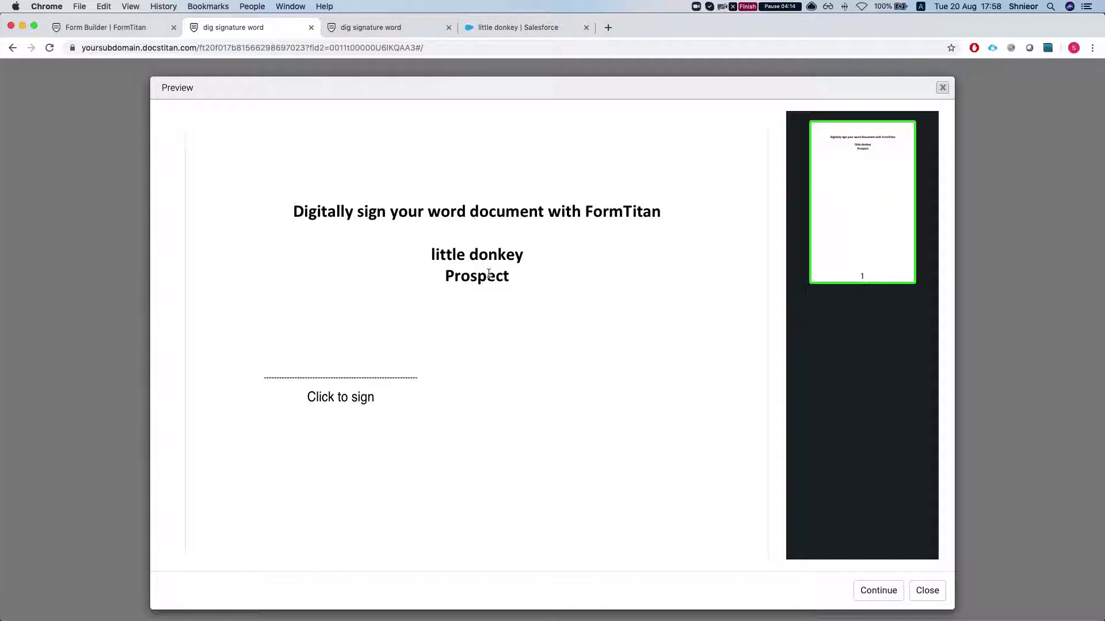
Check the little donkey / Prospect preview, draw and confirm a signature, and submit the document
{"action": "triple_click", "coordinate": [464, 278]}
{"action": "left_click_drag", "start_coordinate": [446, 277], "coordinate": [488, 277]}
{"action": "left_click", "coordinate": [353, 374]}
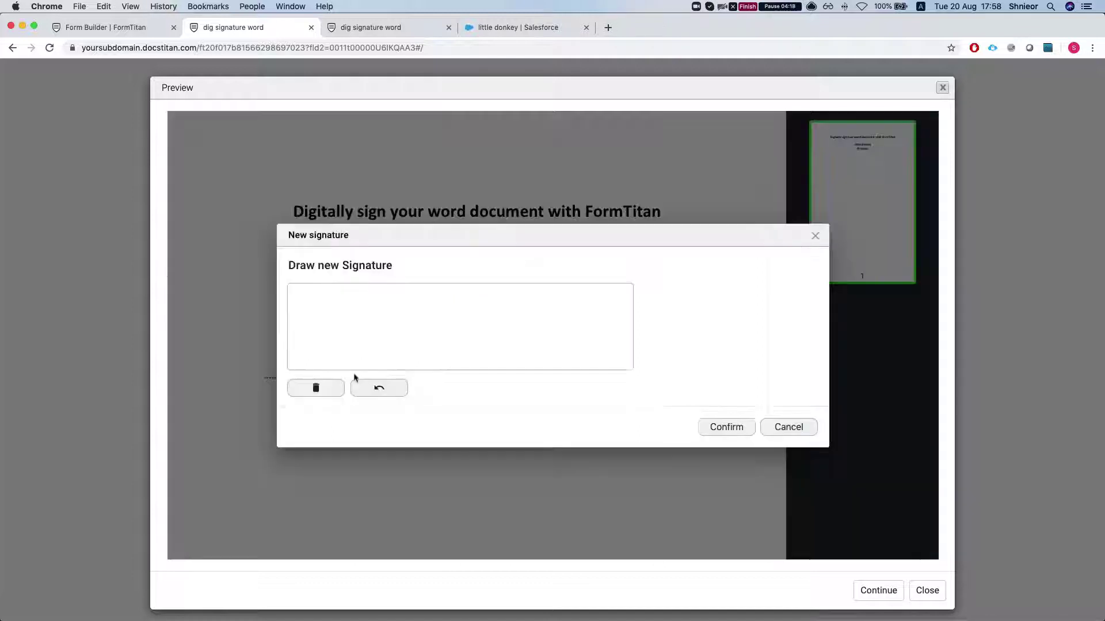
{"action": "left_click", "coordinate": [422, 340]}
{"action": "mouse_move", "coordinate": [481, 315]}
{"action": "left_mouse_down"}
{"action": "mouse_move", "coordinate": [348, 318]}
{"action": "mouse_move", "coordinate": [478, 323]}
{"action": "mouse_move", "coordinate": [457, 334]}
{"action": "left_mouse_up"}
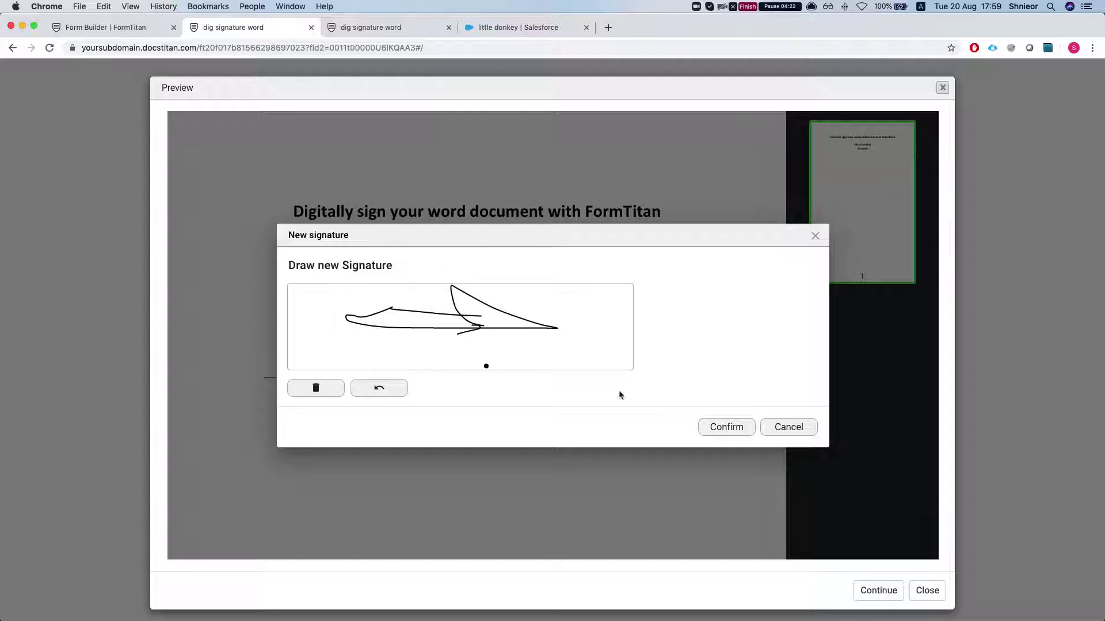
{"action": "left_click", "coordinate": [724, 427]}
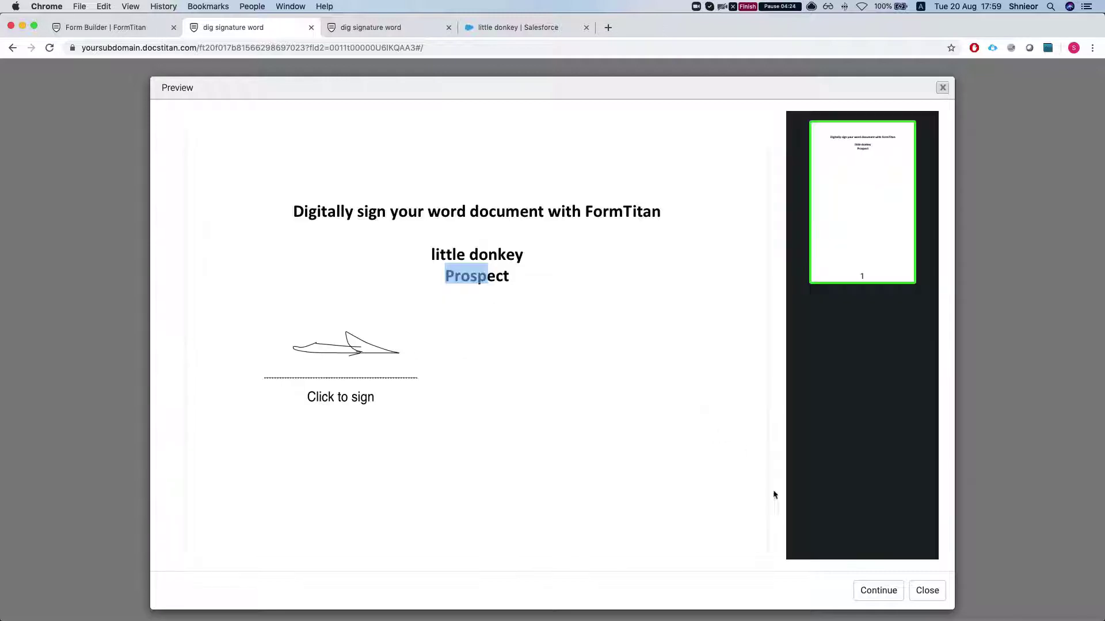
{"action": "left_click", "coordinate": [872, 594]}
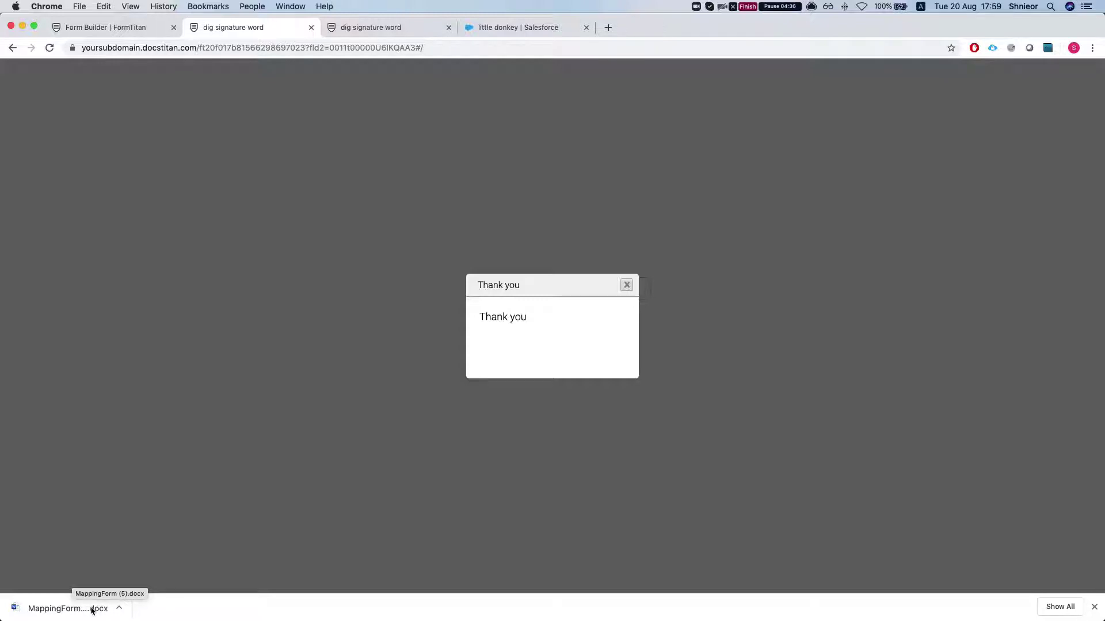
Enable editing on MappingForm (5).docx in Word and view its valid signatures
{"action": "key", "text": "super+Tab"}
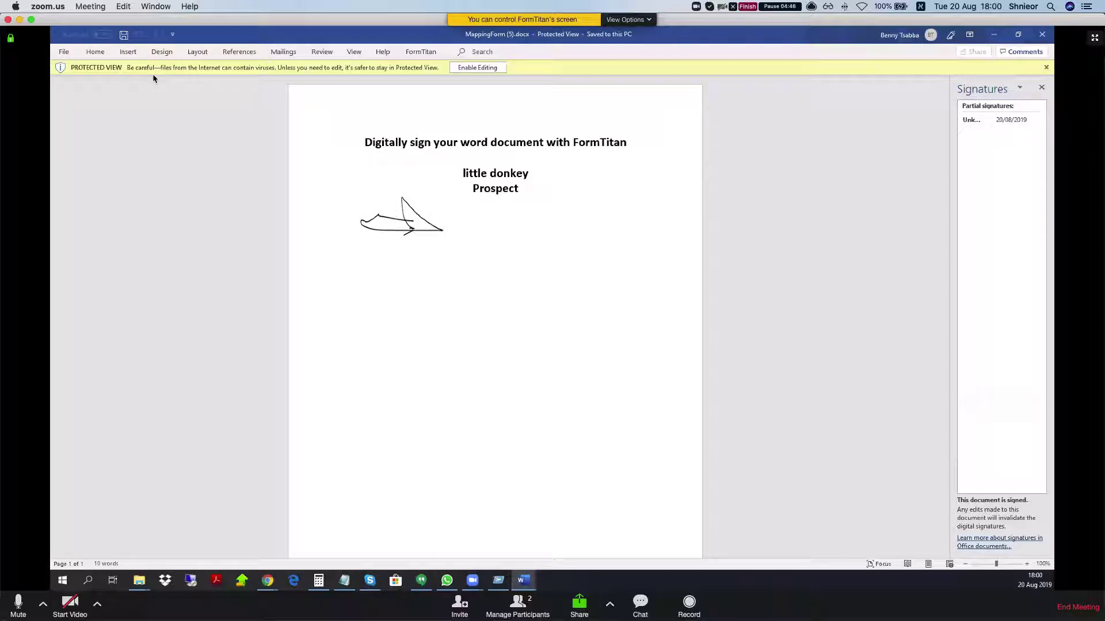
{"action": "left_click", "coordinate": [488, 68]}
{"action": "left_click", "coordinate": [481, 68]}
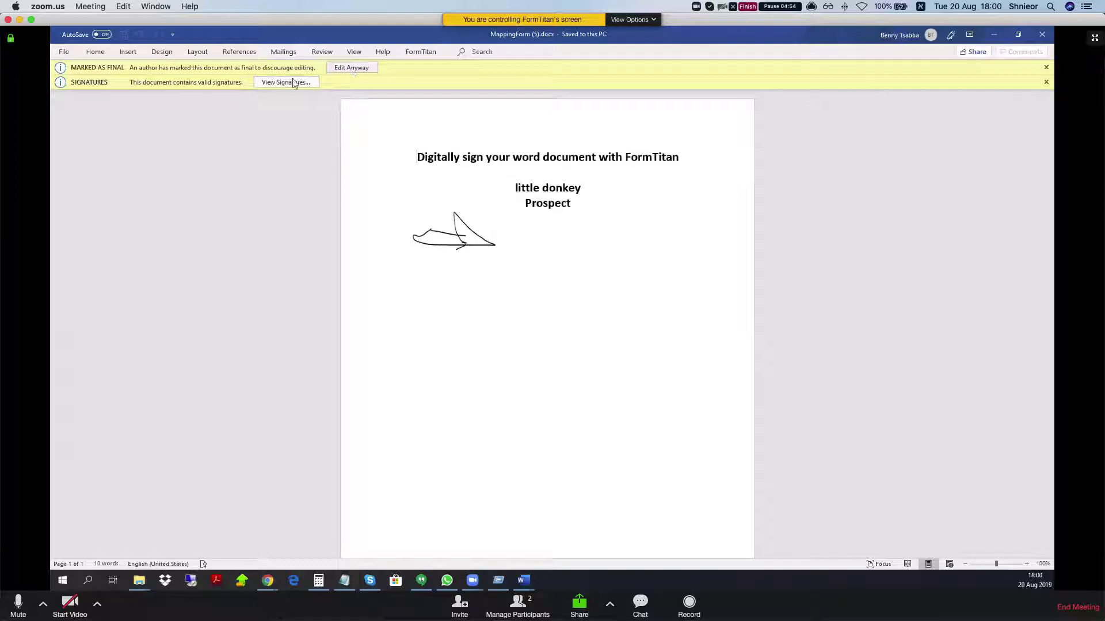
{"action": "left_click", "coordinate": [283, 85]}
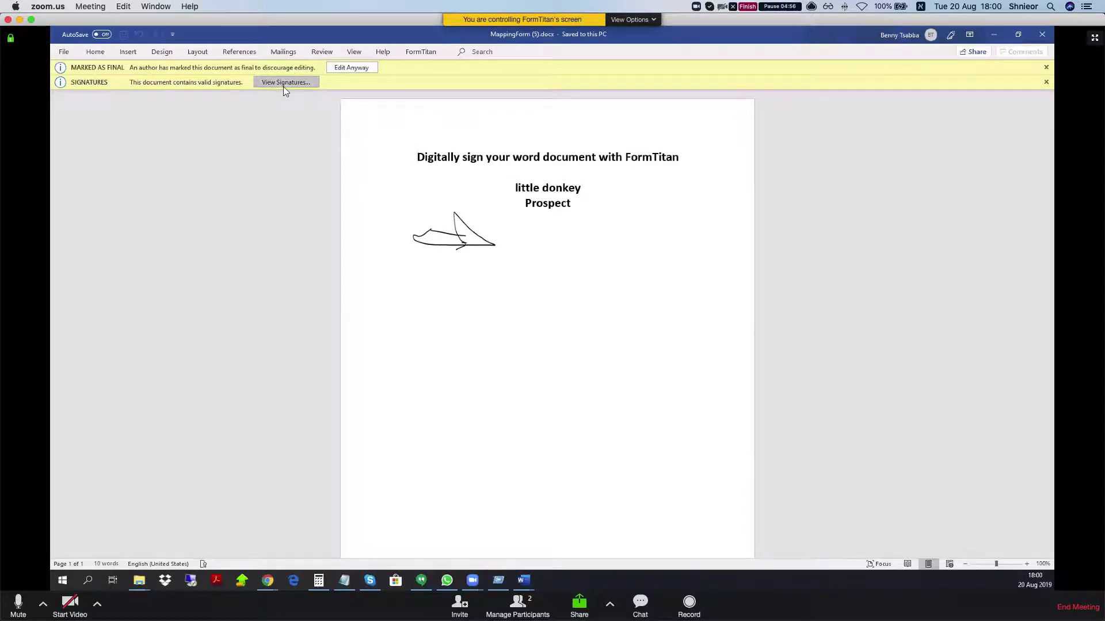
{"action": "left_click", "coordinate": [996, 136]}
{"action": "left_click", "coordinate": [1038, 136]}
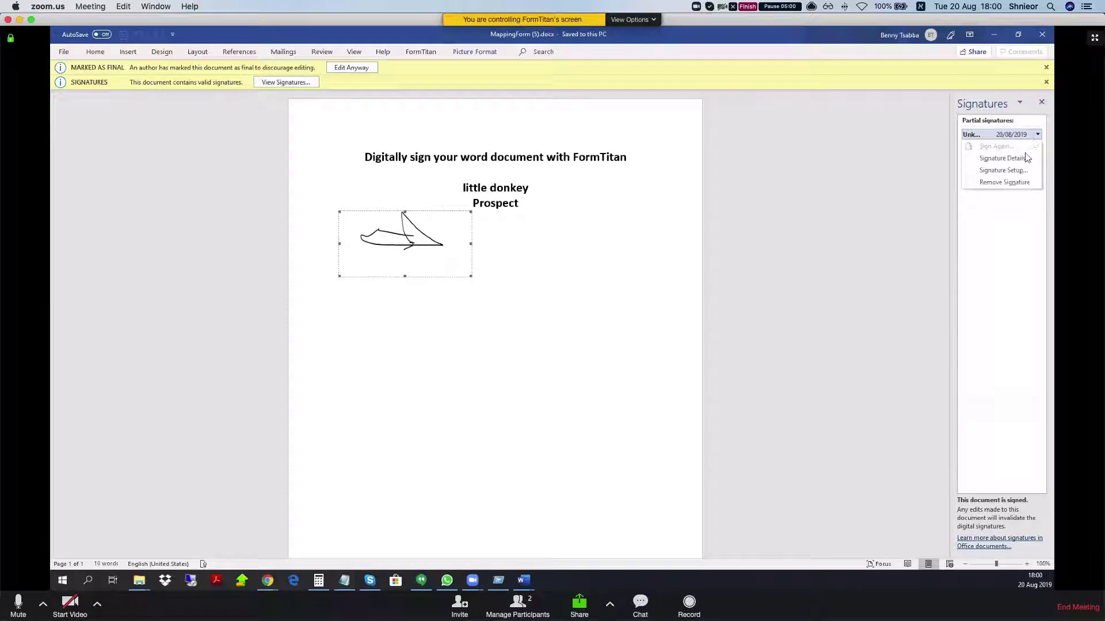
{"action": "left_click", "coordinate": [1003, 158]}
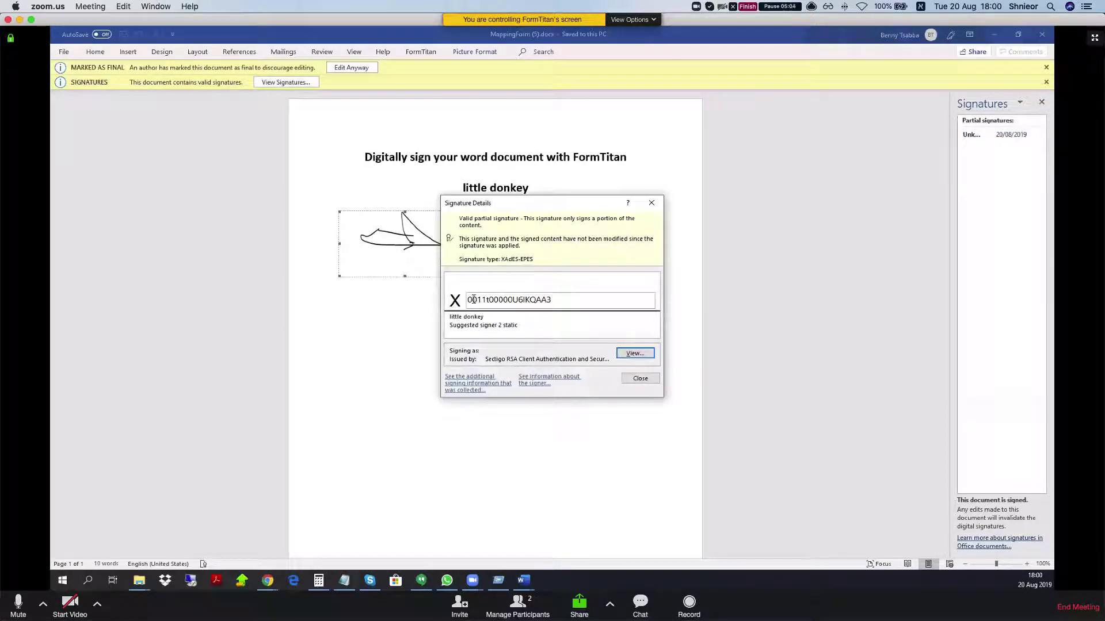
{"action": "left_click_drag", "start_coordinate": [469, 300], "coordinate": [535, 299]}
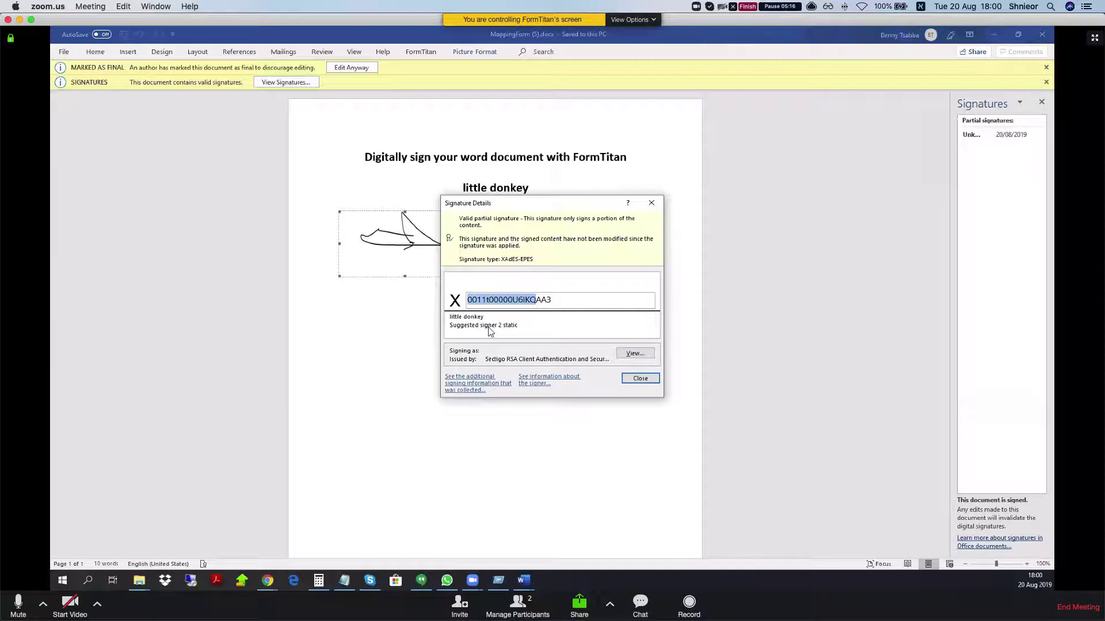
{"action": "left_click", "coordinate": [502, 325]}
{"action": "left_click", "coordinate": [541, 383]}
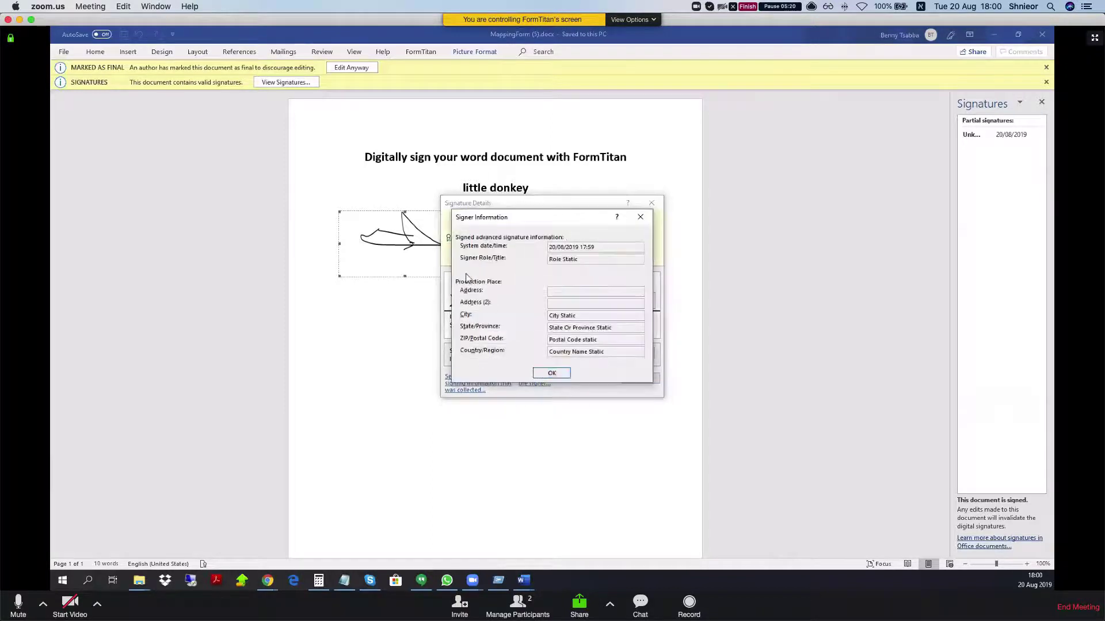
{"action": "left_click", "coordinate": [562, 260]}
{"action": "left_click", "coordinate": [553, 321]}
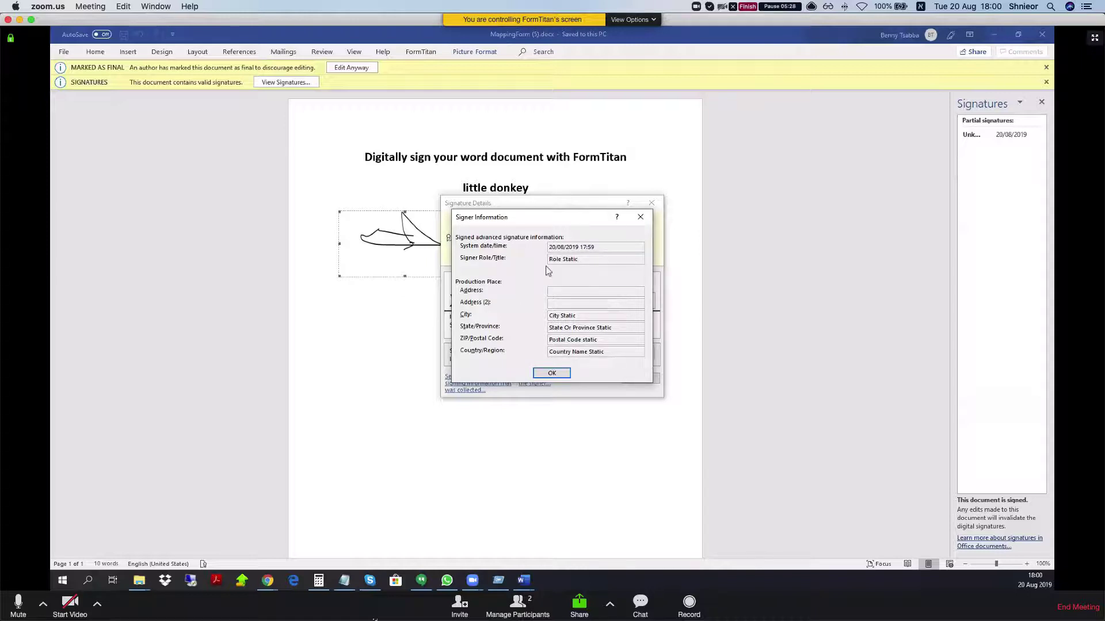
{"action": "left_click", "coordinate": [552, 373]}
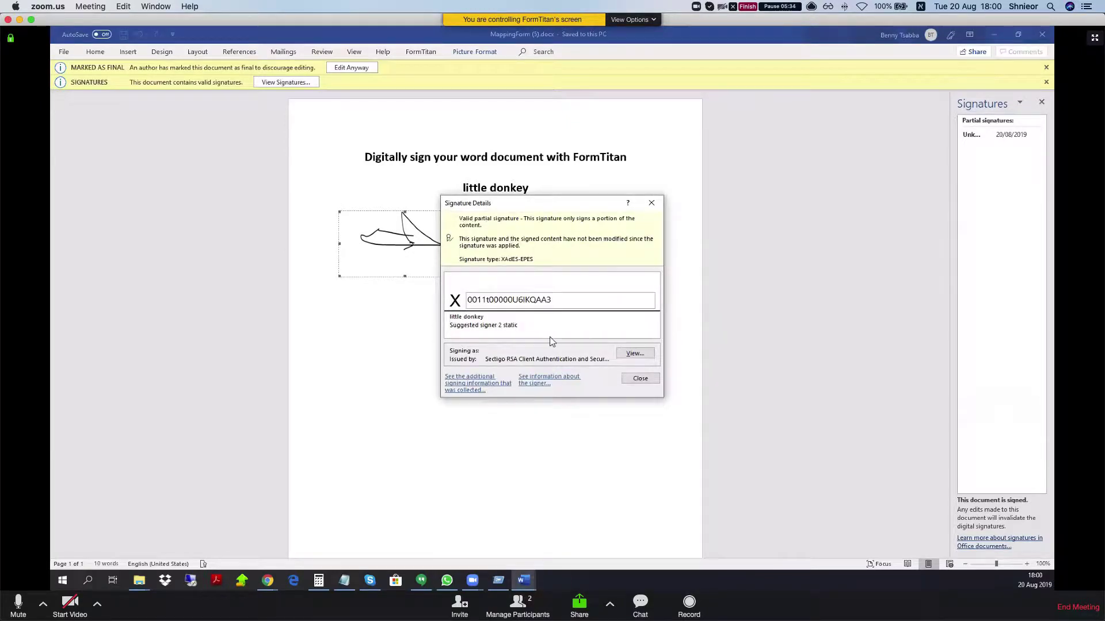
Edit the final document anyway and confirm removing its digital signature
{"action": "left_click", "coordinate": [649, 203]}
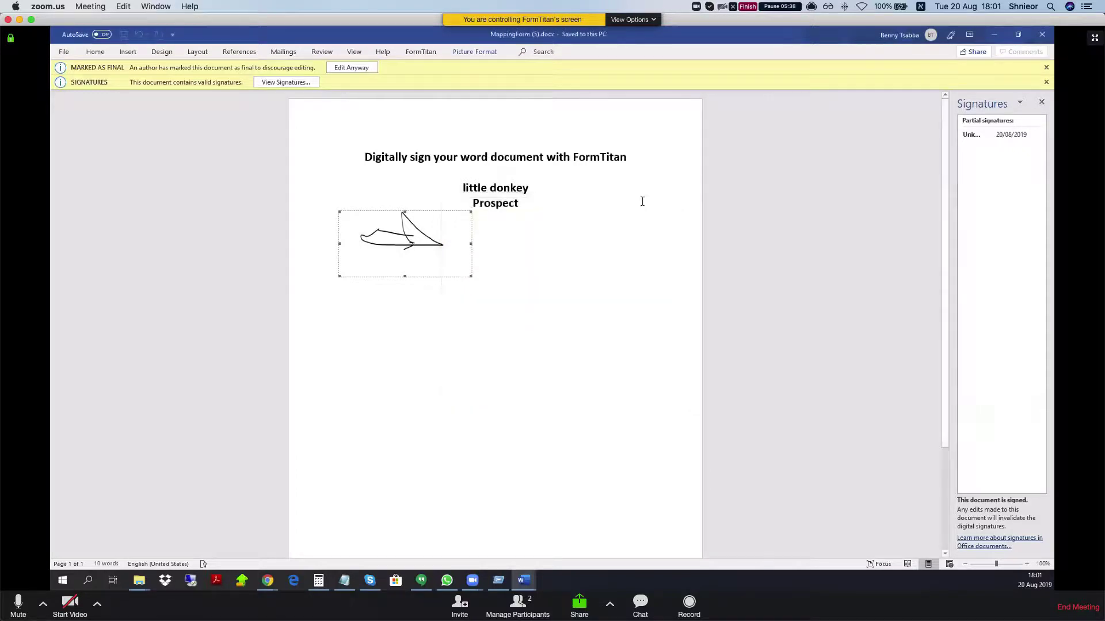
{"action": "left_click", "coordinate": [341, 69]}
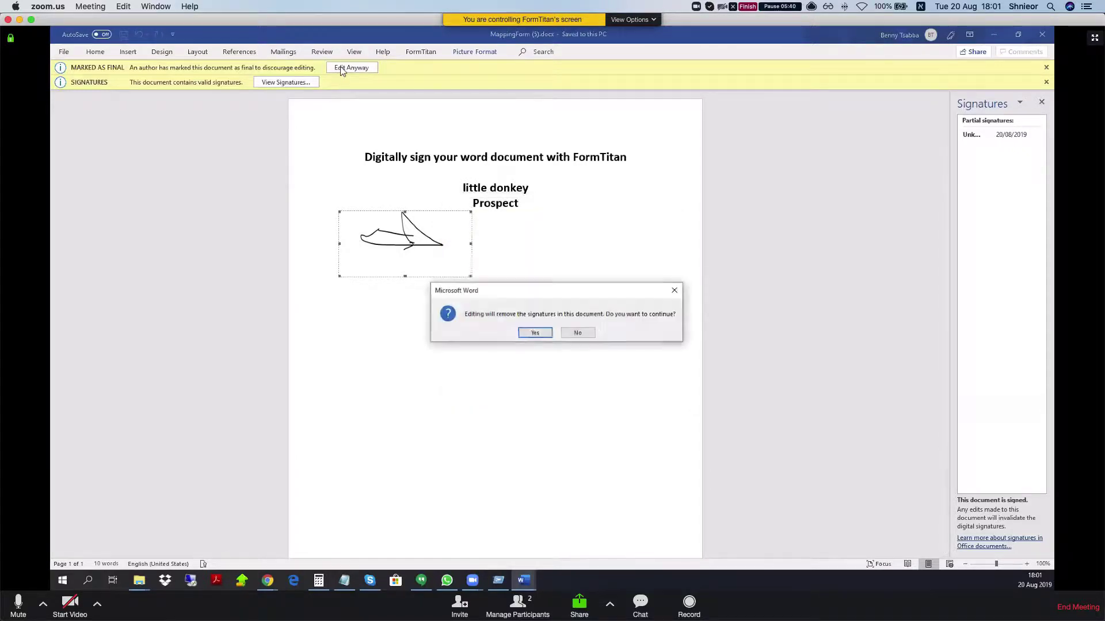
{"action": "left_click", "coordinate": [535, 334]}
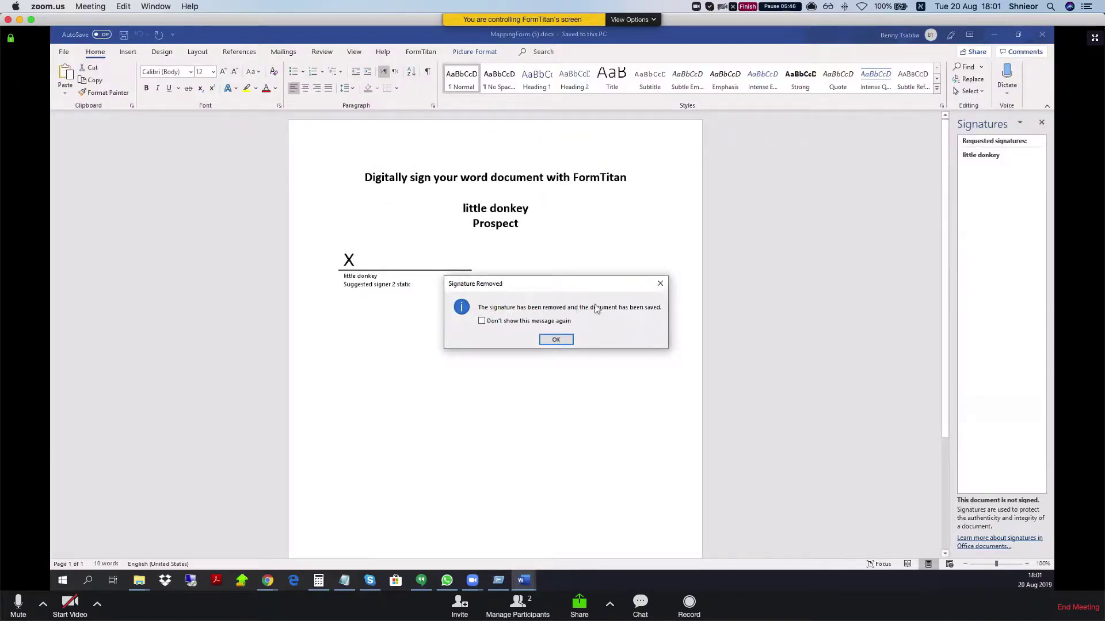
{"action": "left_click", "coordinate": [557, 340]}
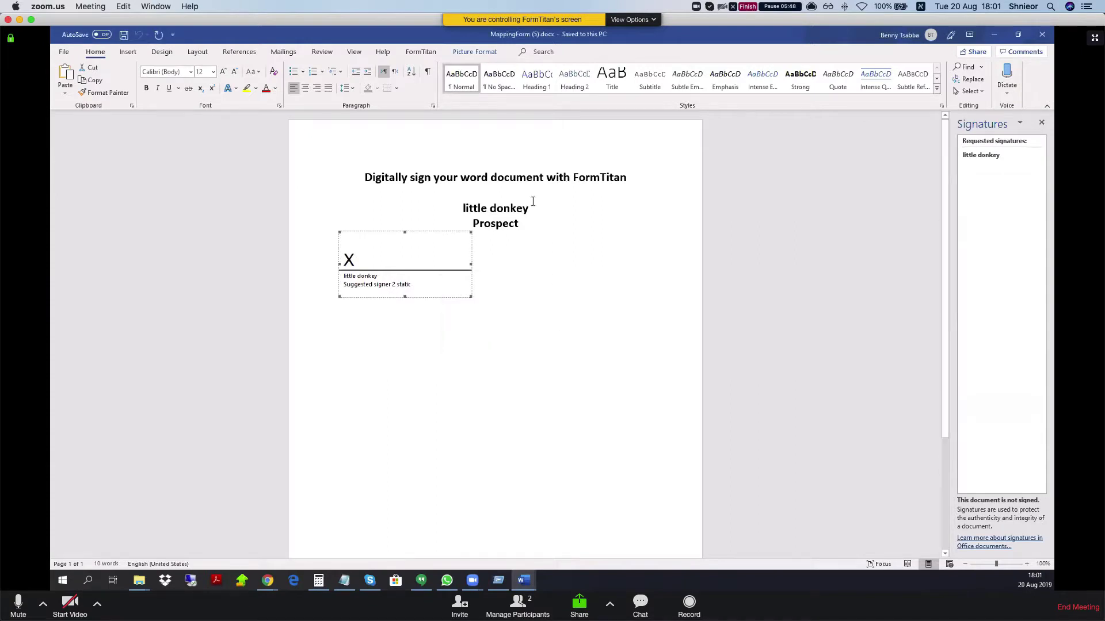
{"action": "left_click", "coordinate": [541, 214]}
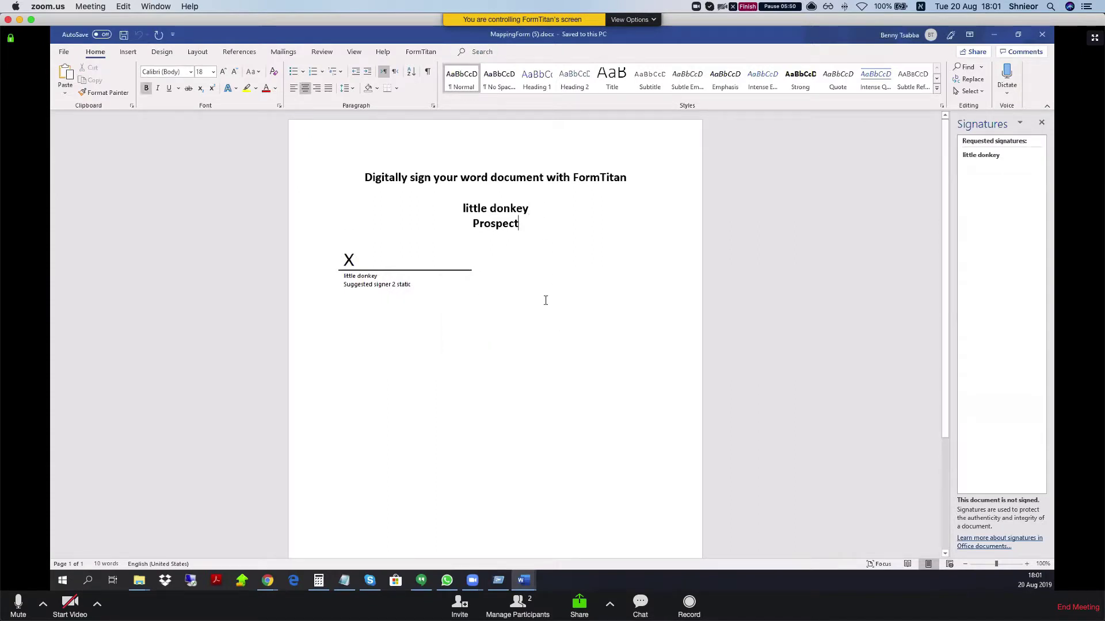